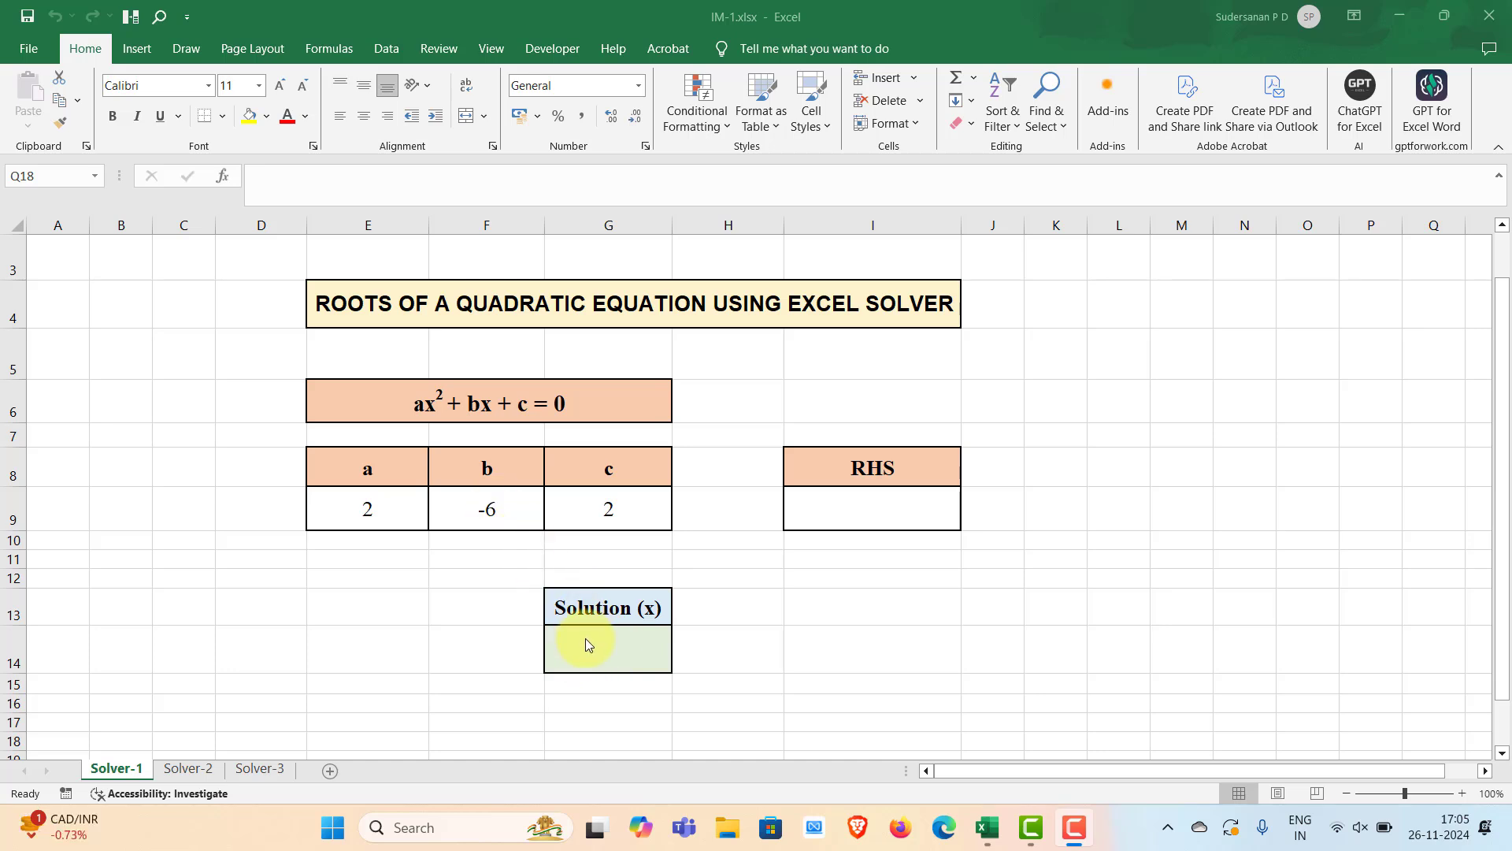
Enter the formula =E9*G14^2+F9*G14+G9 in the RHS cell to evaluate the quadratic
left_click(827, 498)
double_click(857, 507)
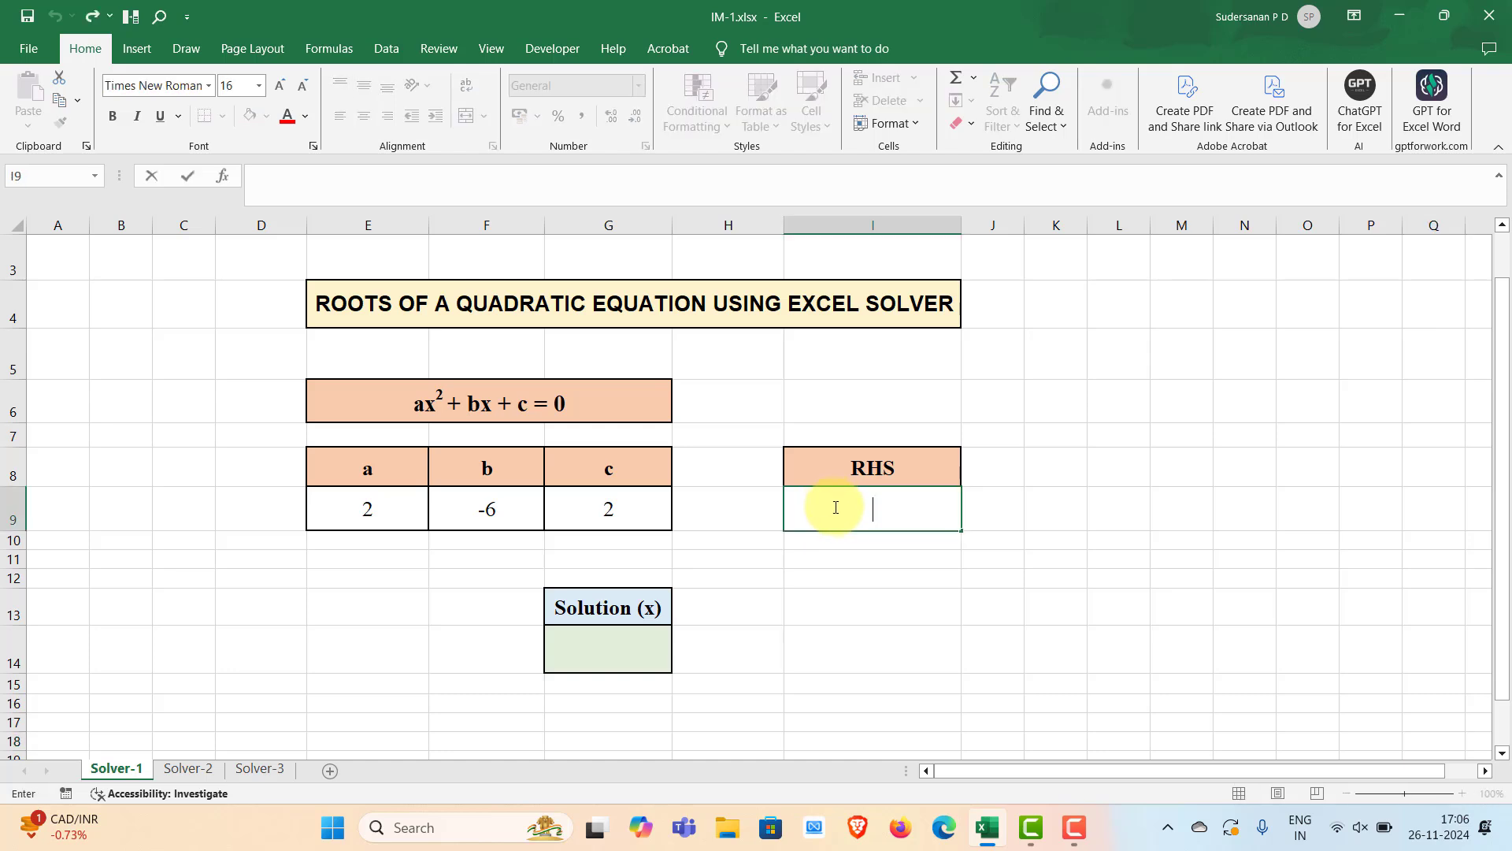
type("=")
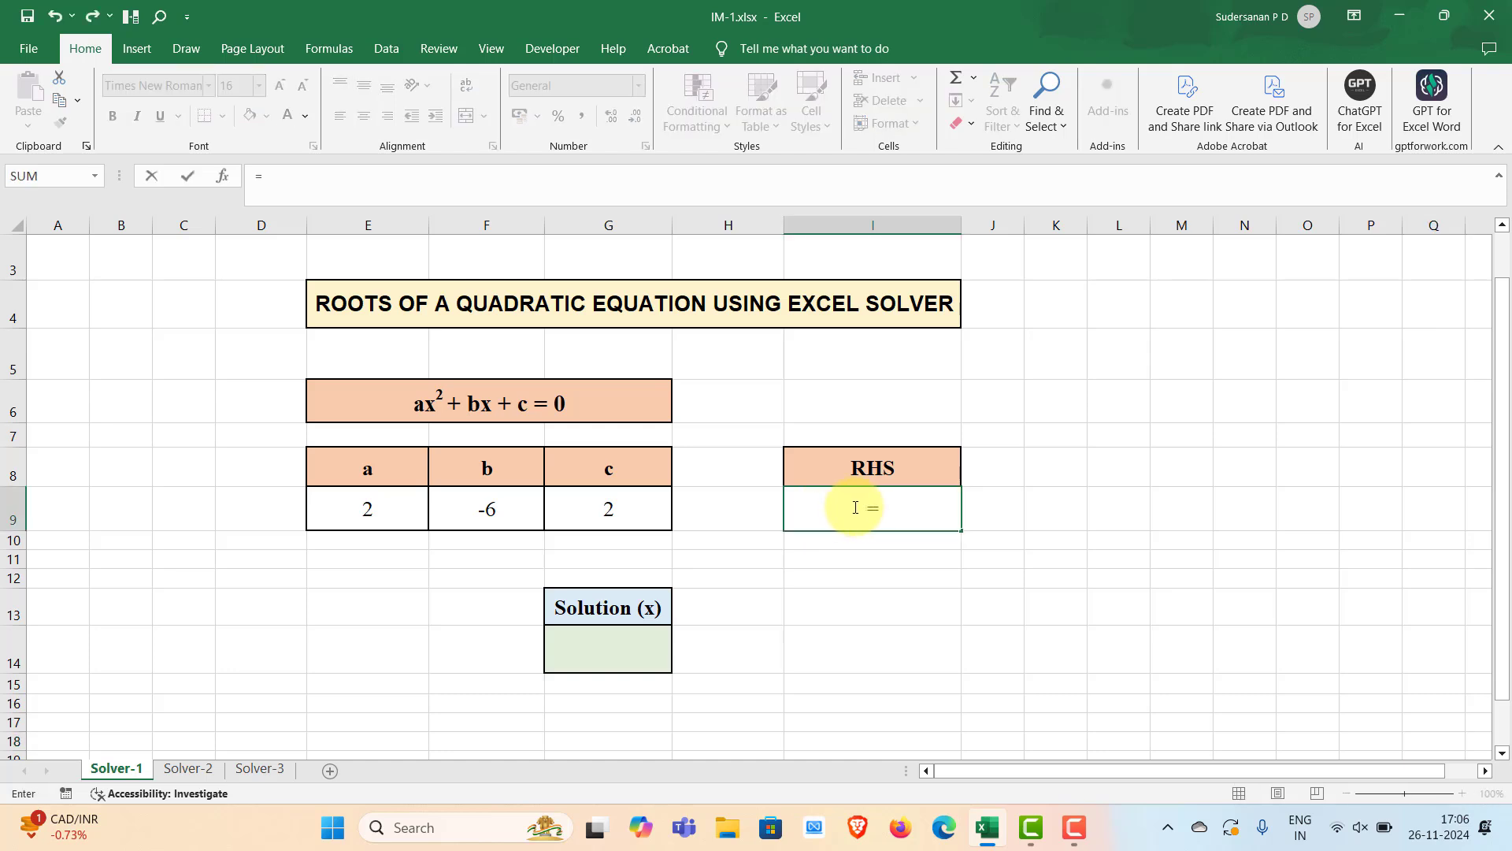
left_click(378, 510)
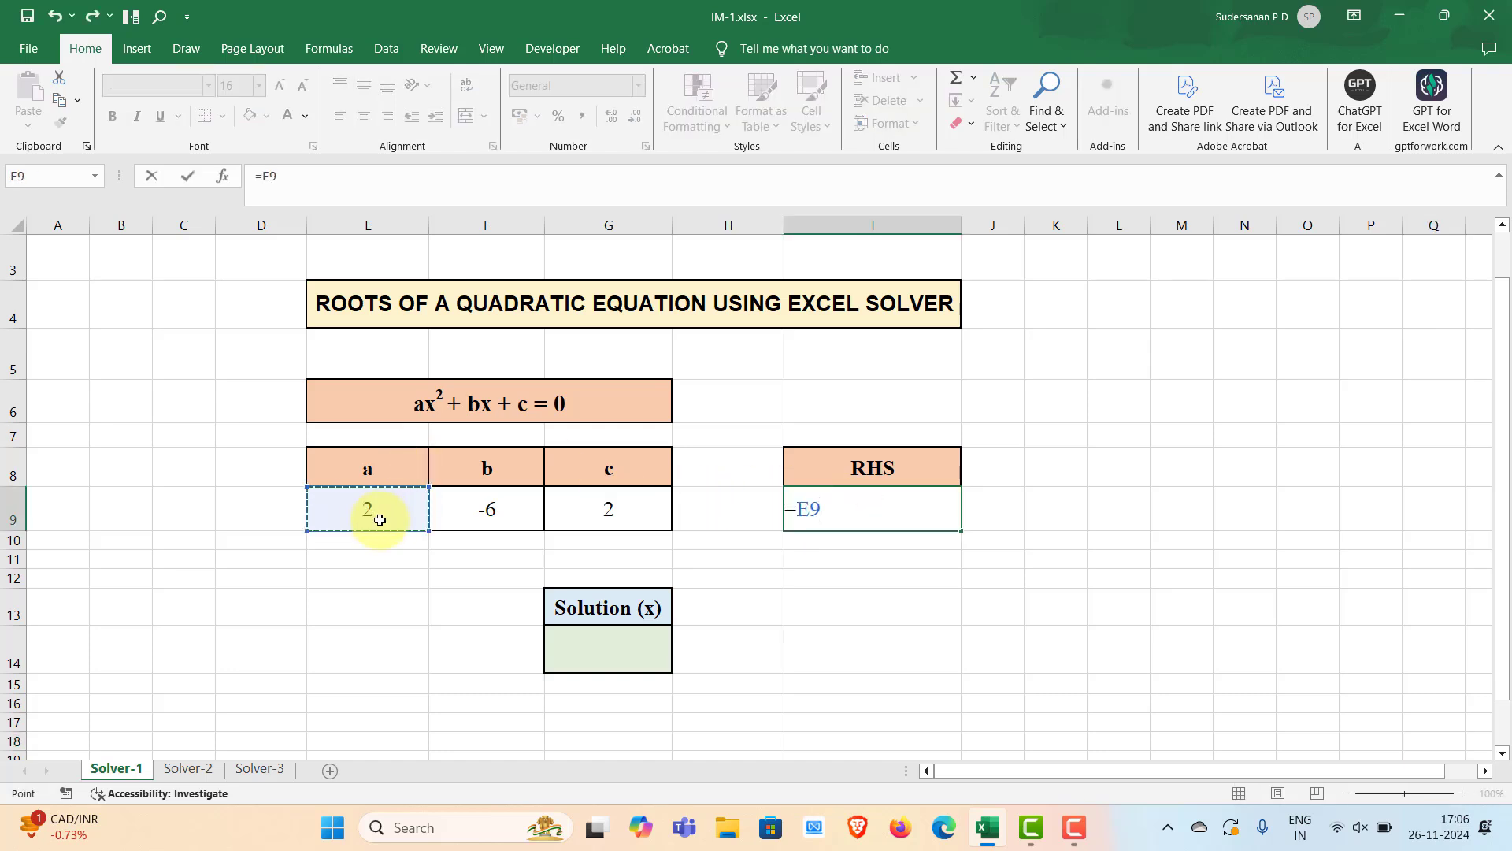
type("*")
left_click(597, 647)
type("^2")
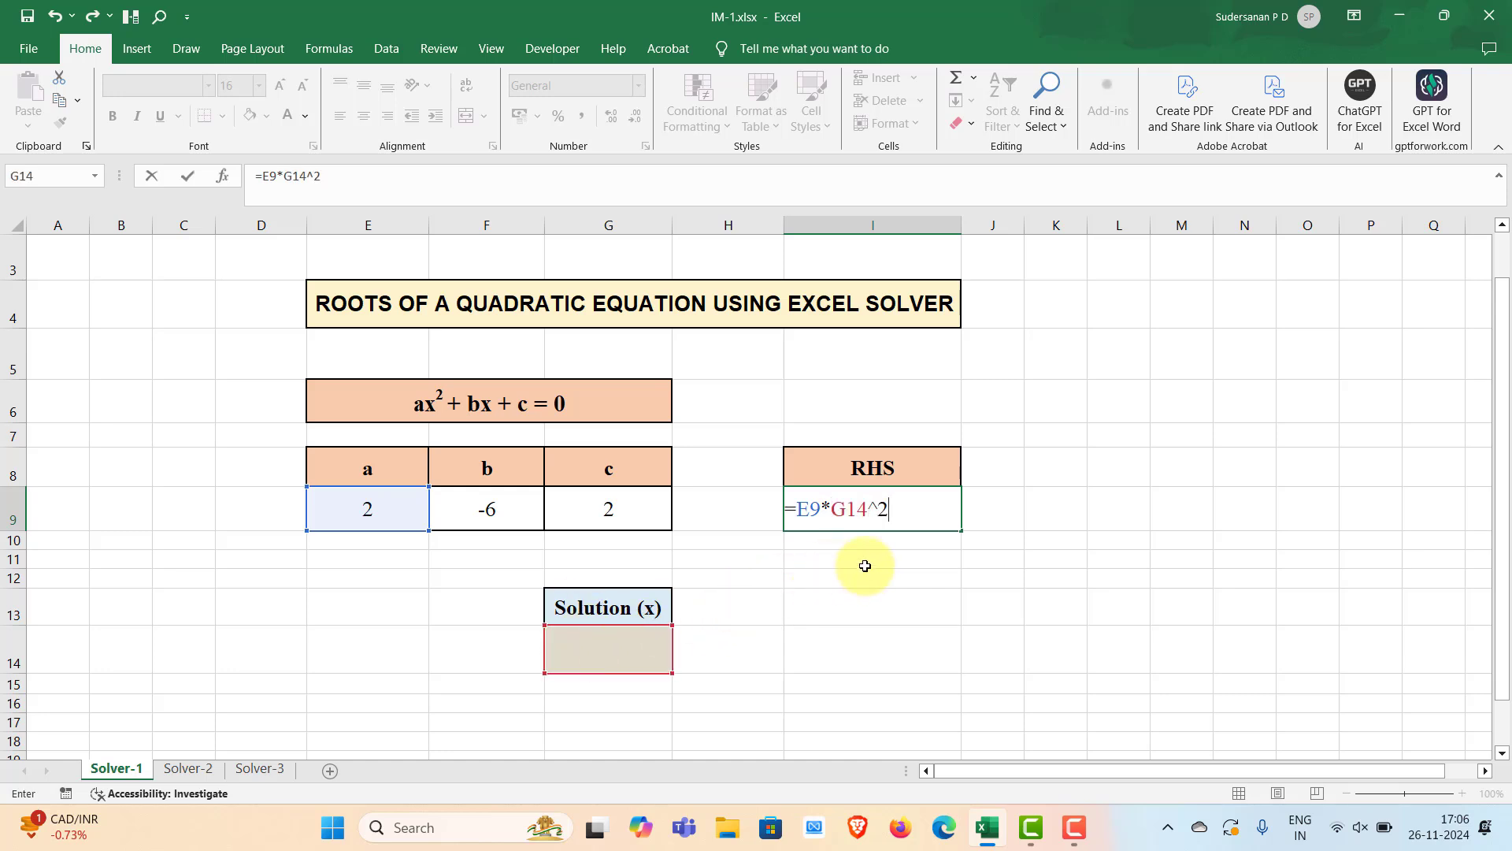
type("+")
left_click(489, 499)
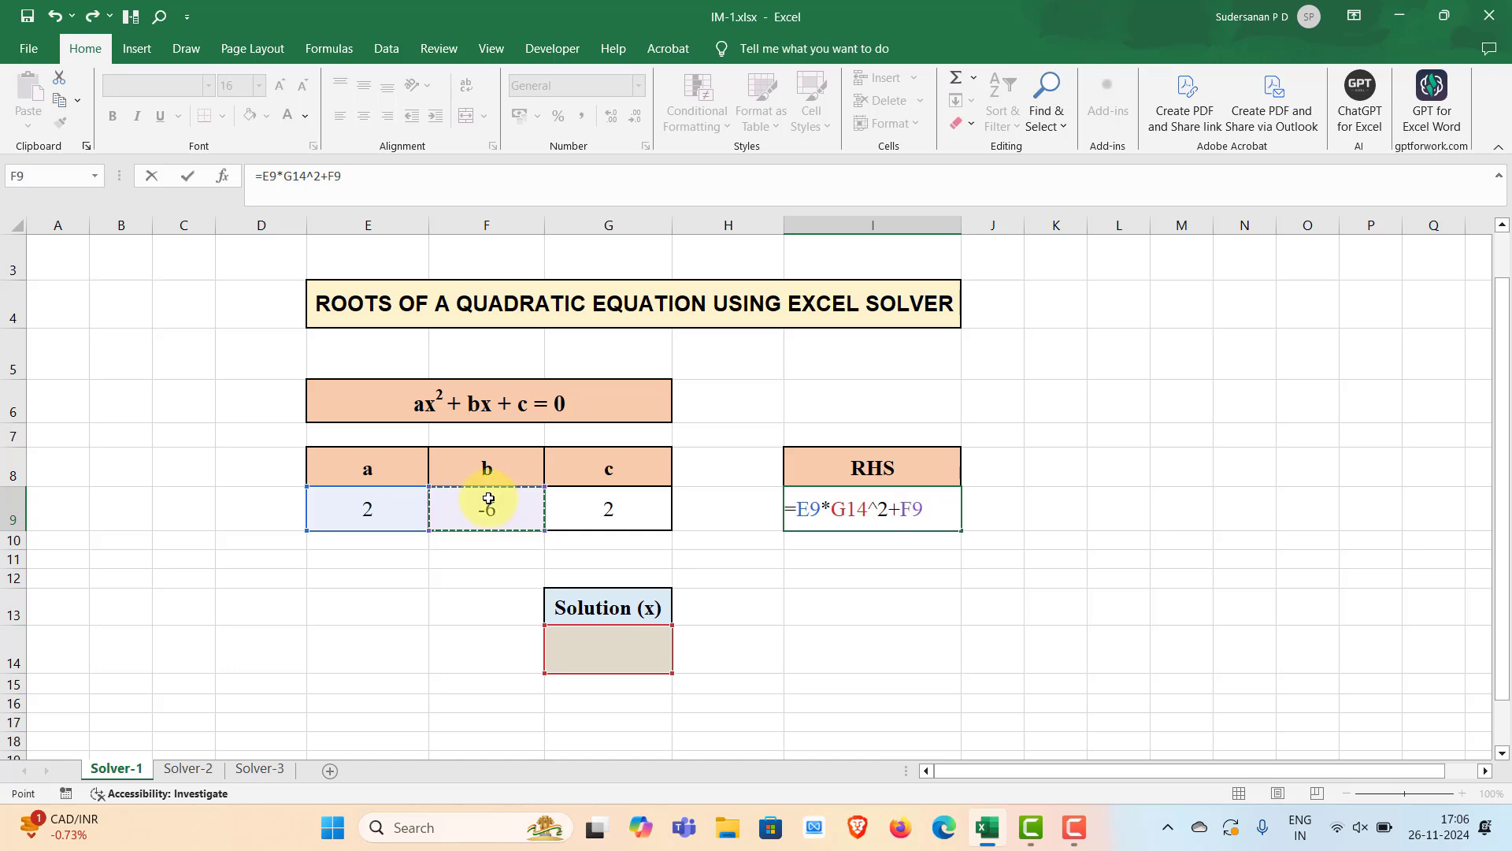
type("*")
left_click(621, 660)
type("+")
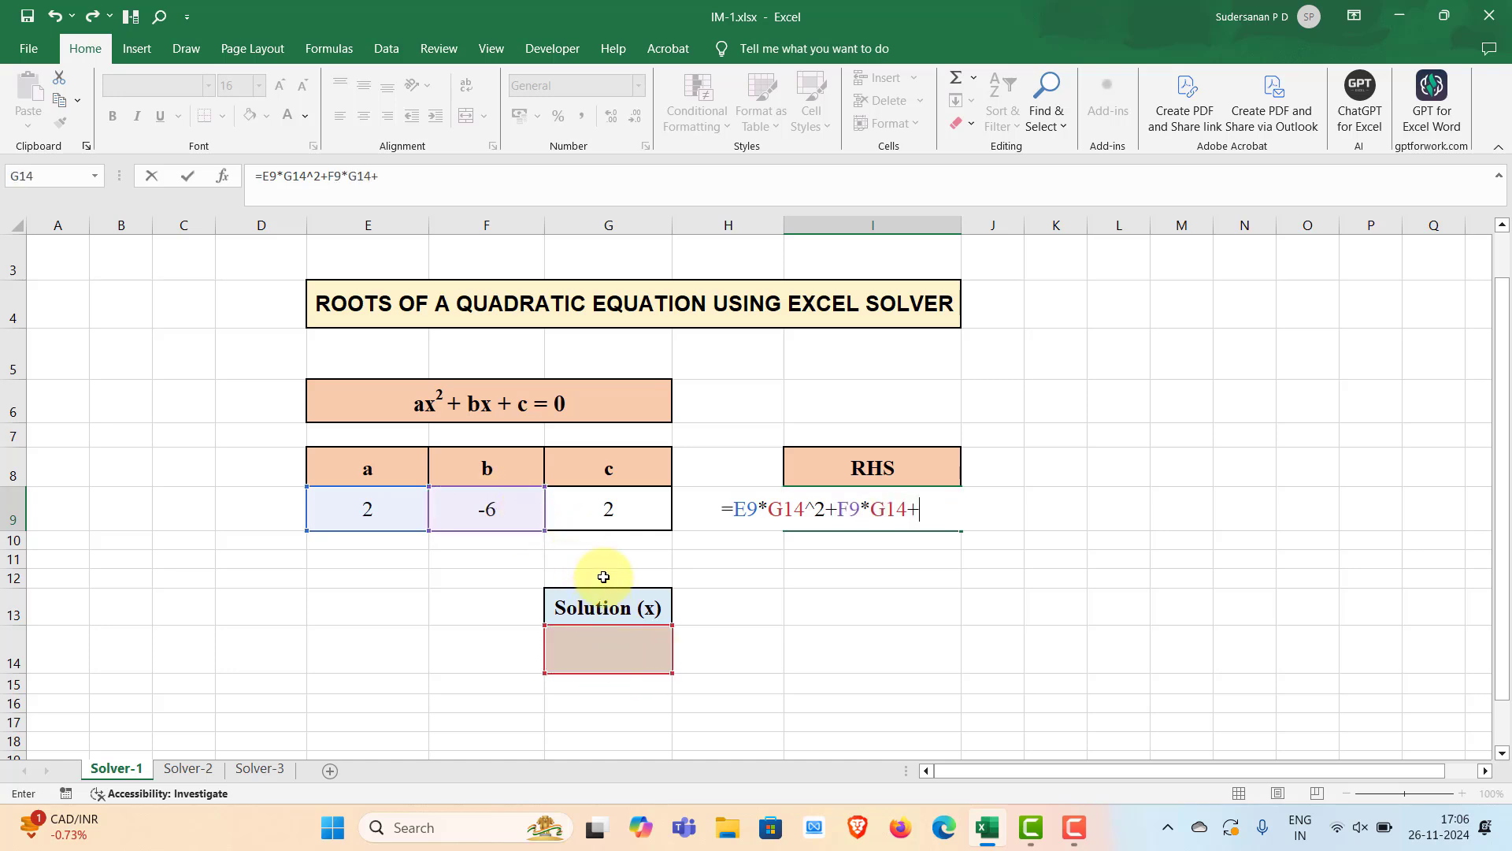
left_click(609, 513)
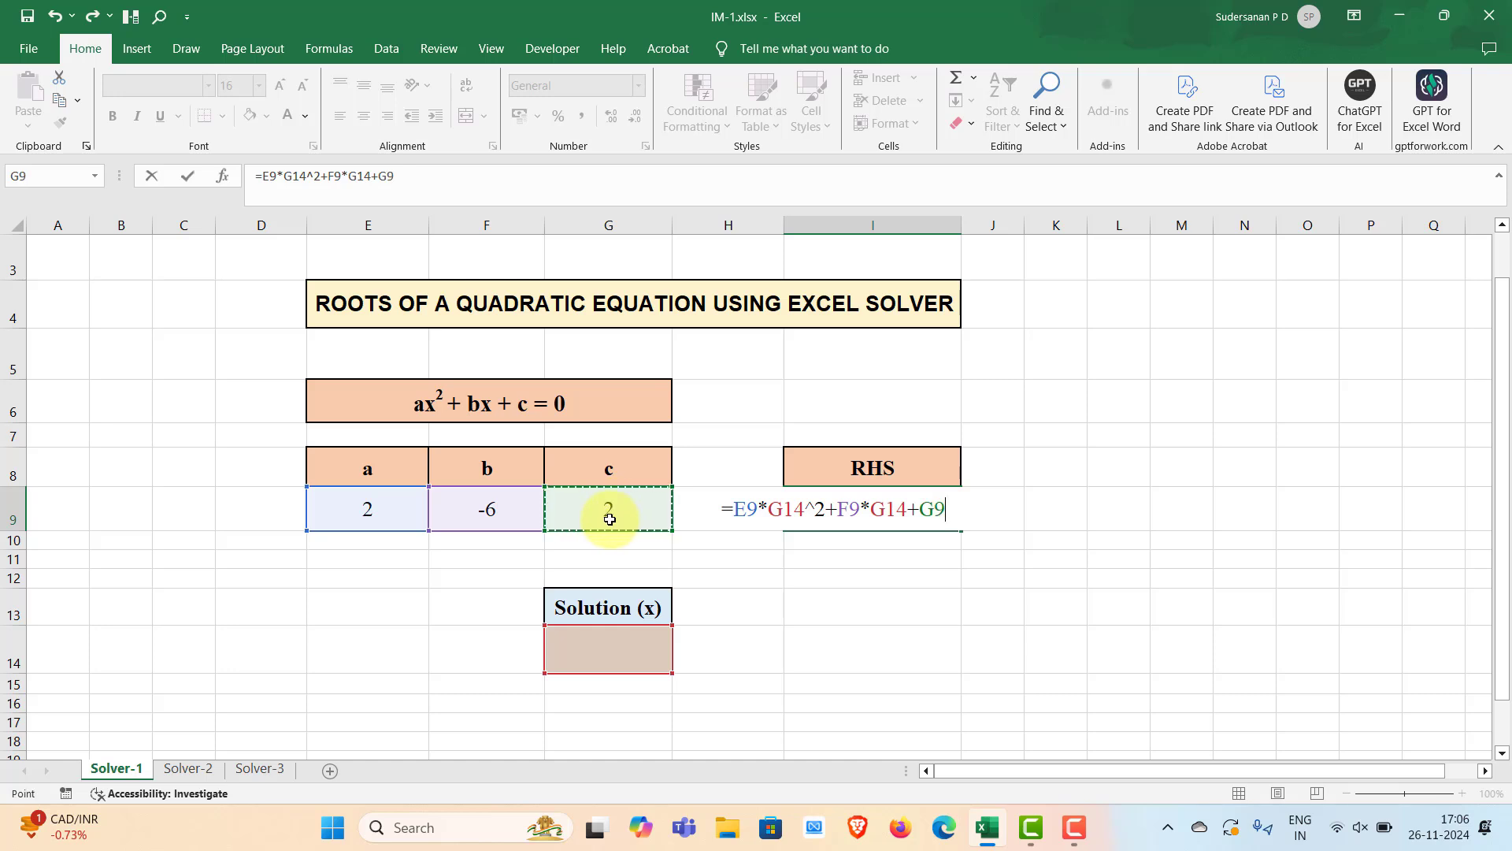
key("Return")
left_click(880, 590)
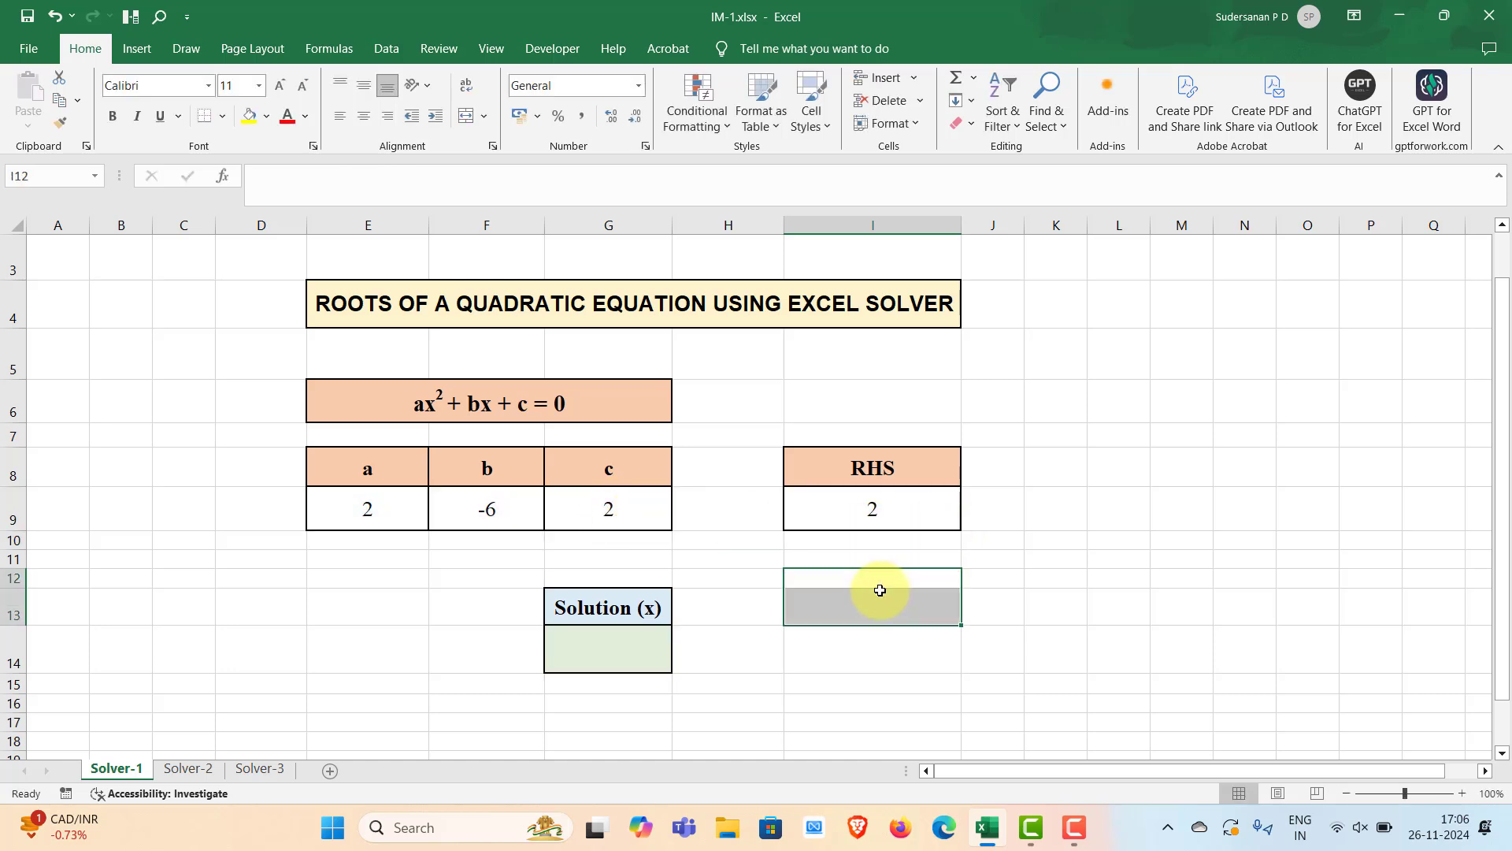
left_click(1056, 540)
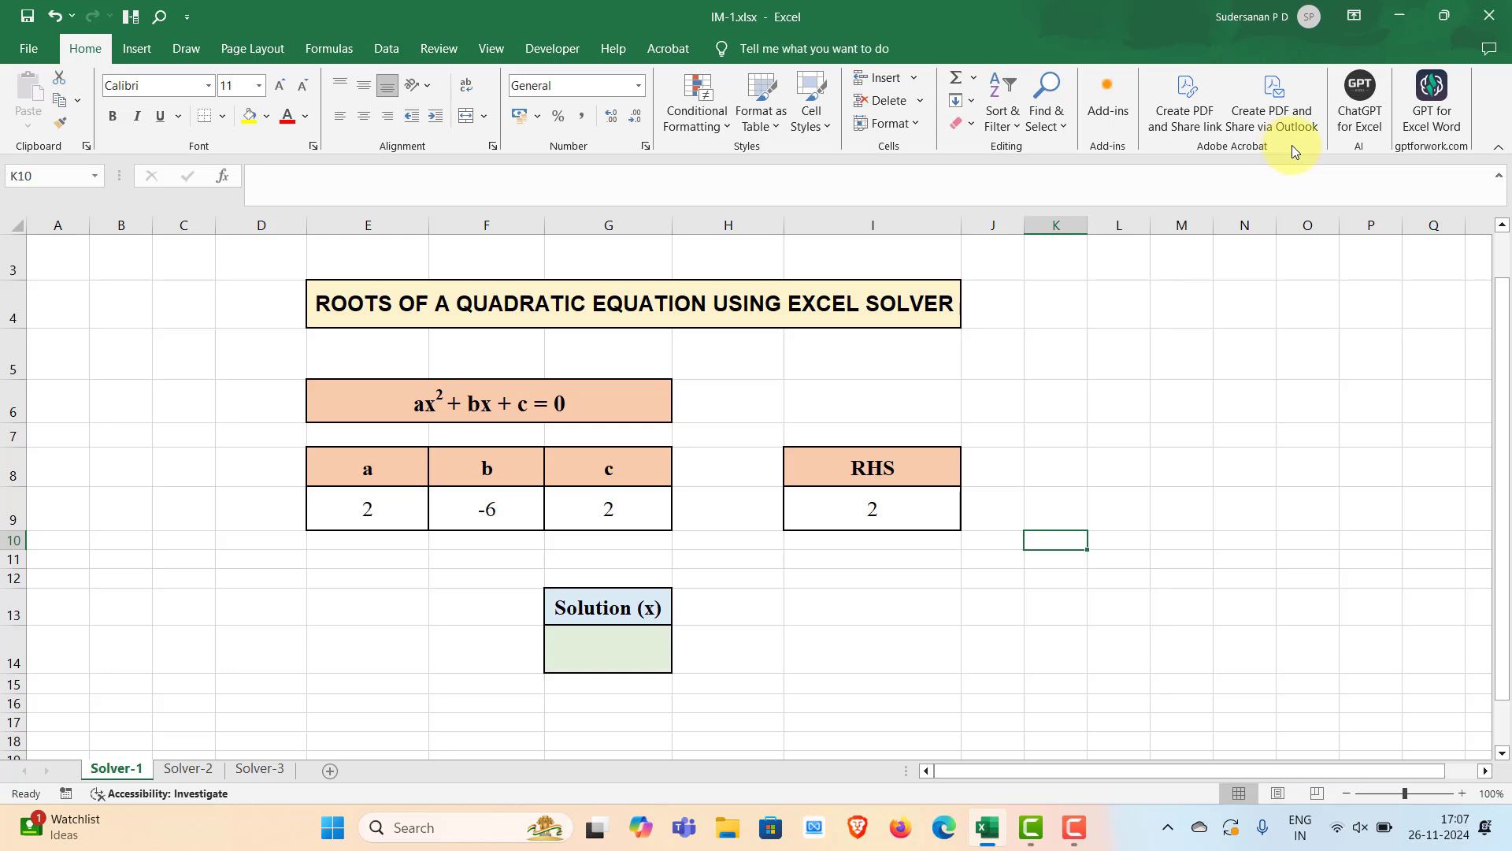
Open the Excel add-ins manager and make sure the Solver Add-in is checked
right_click(1165, 144)
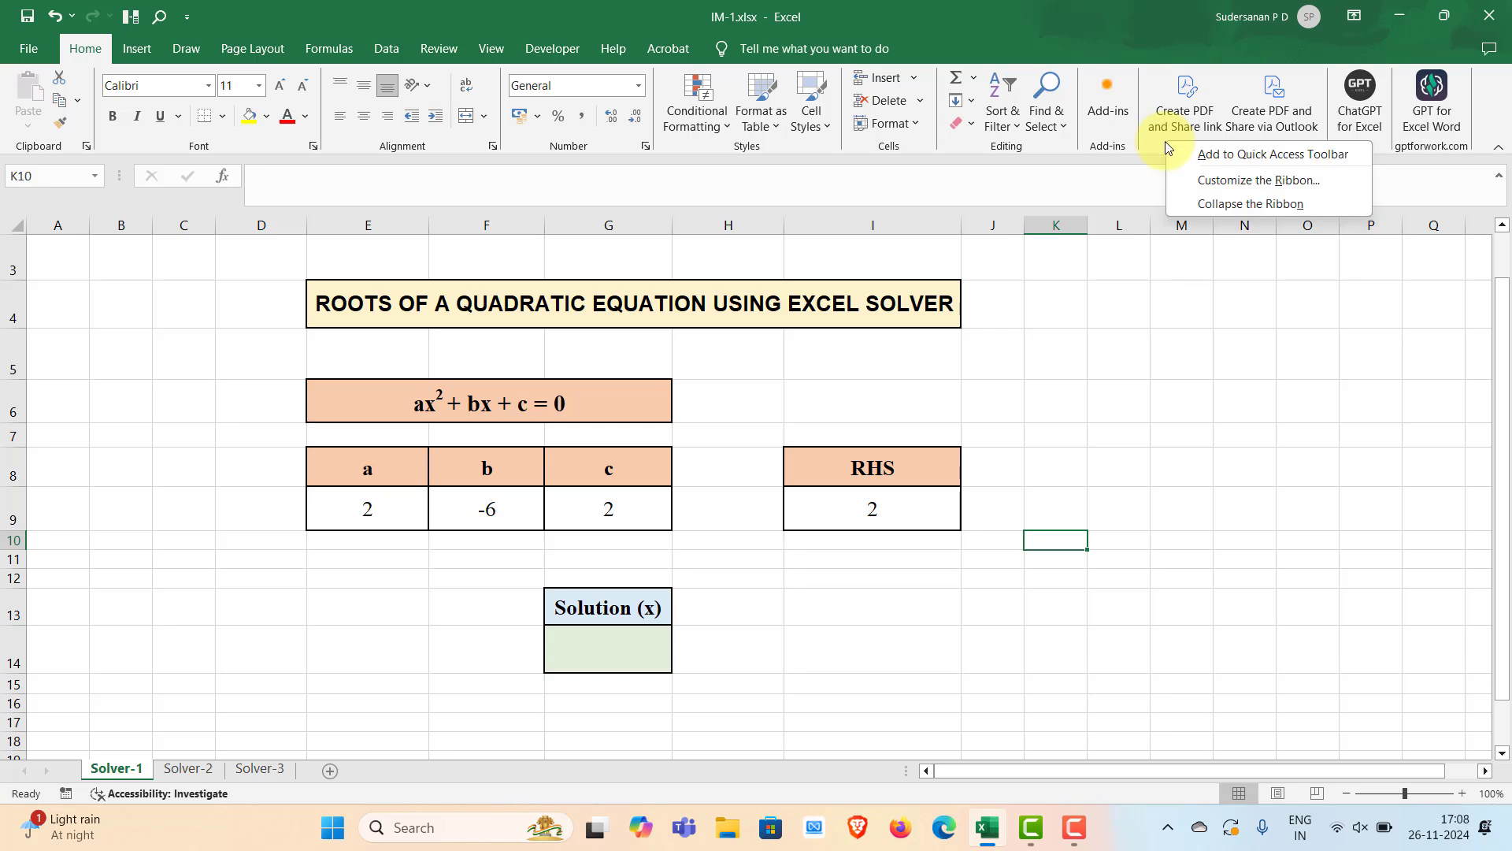
left_click(1217, 181)
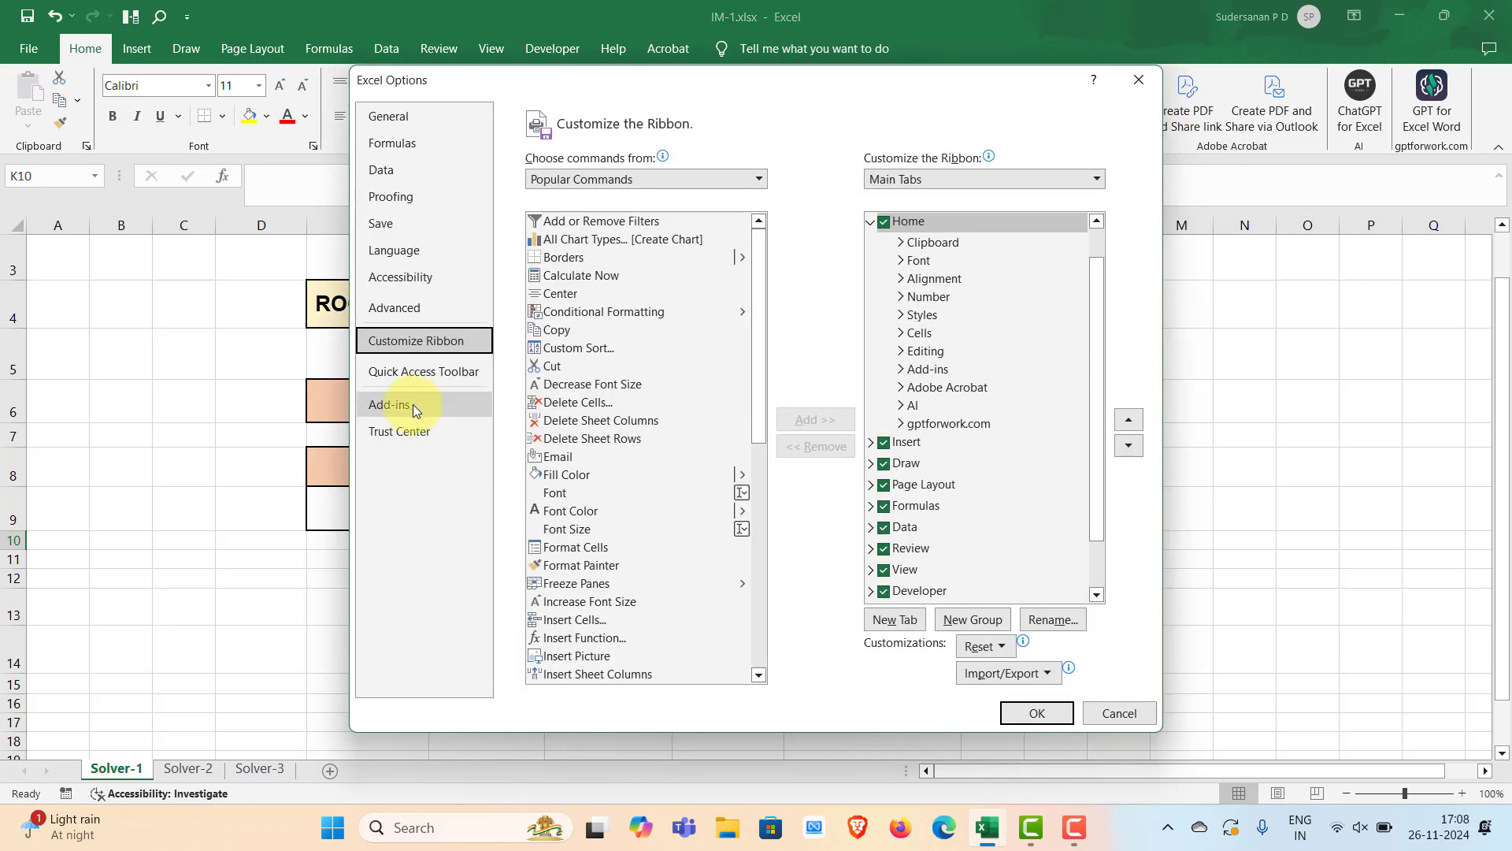
left_click(380, 404)
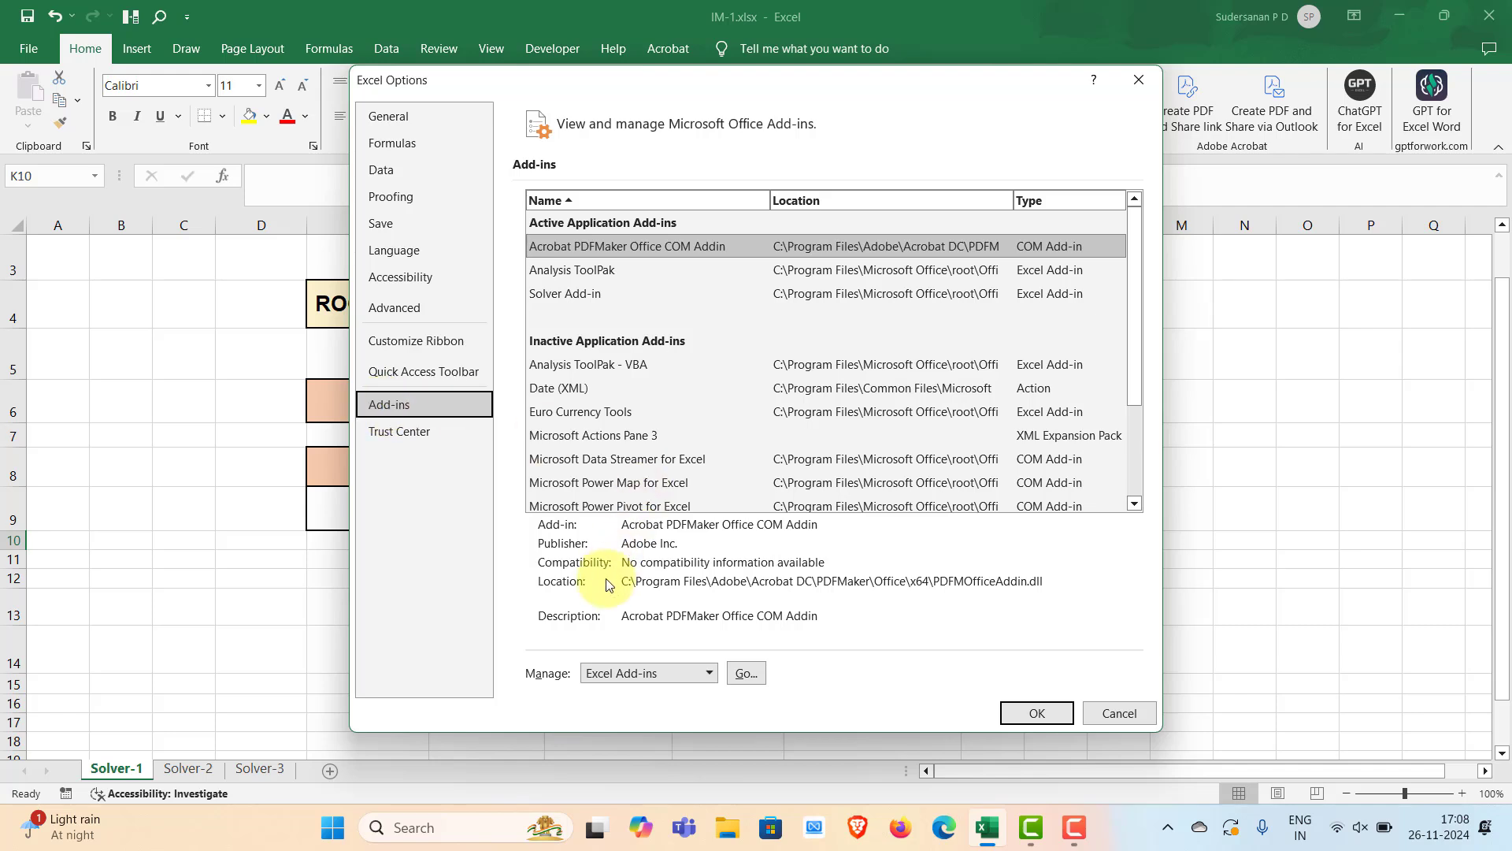
left_click(743, 672)
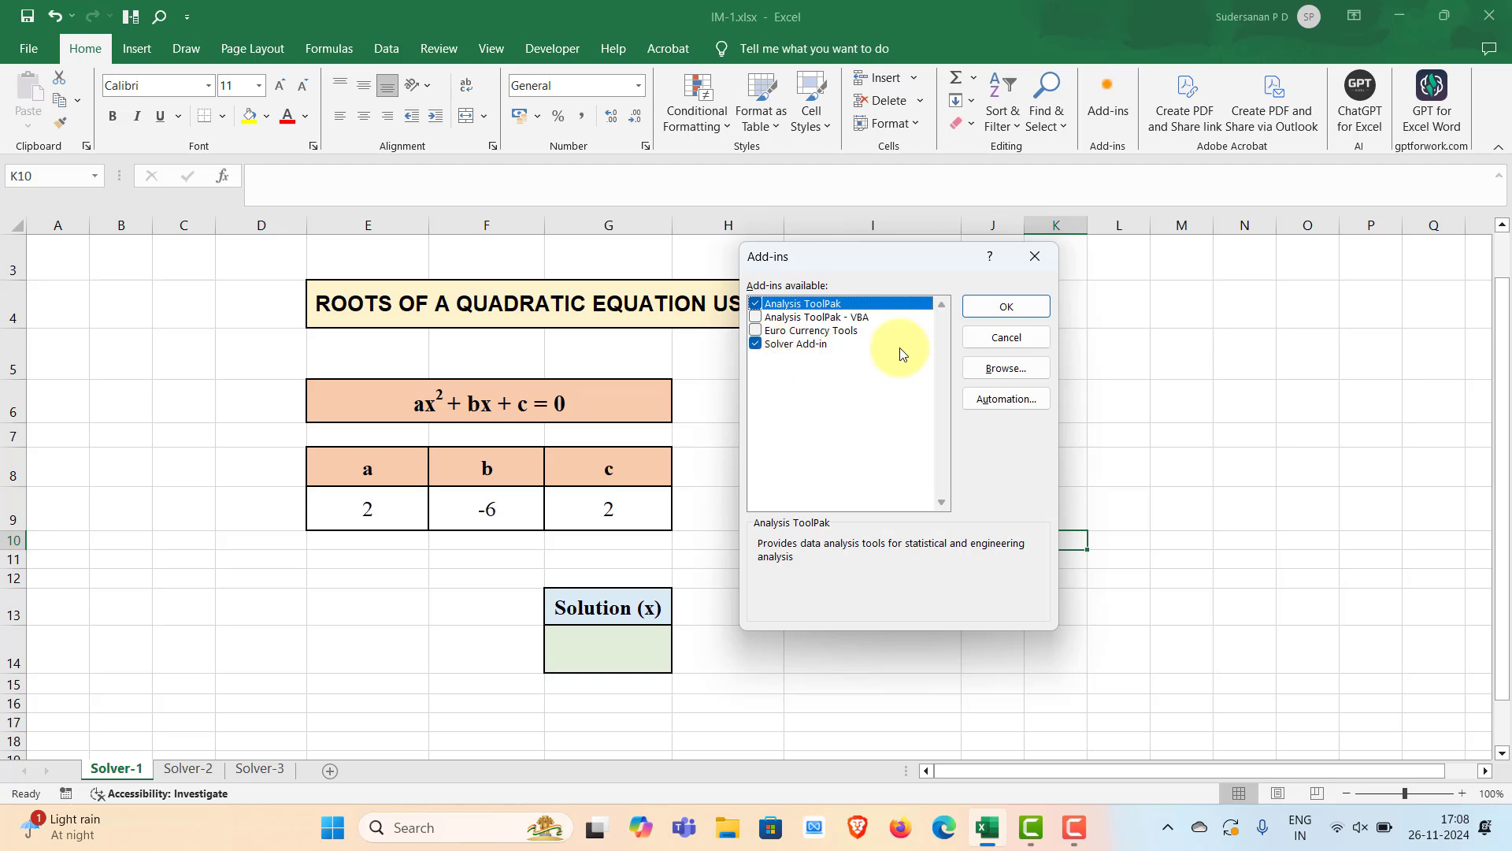
left_click(1005, 307)
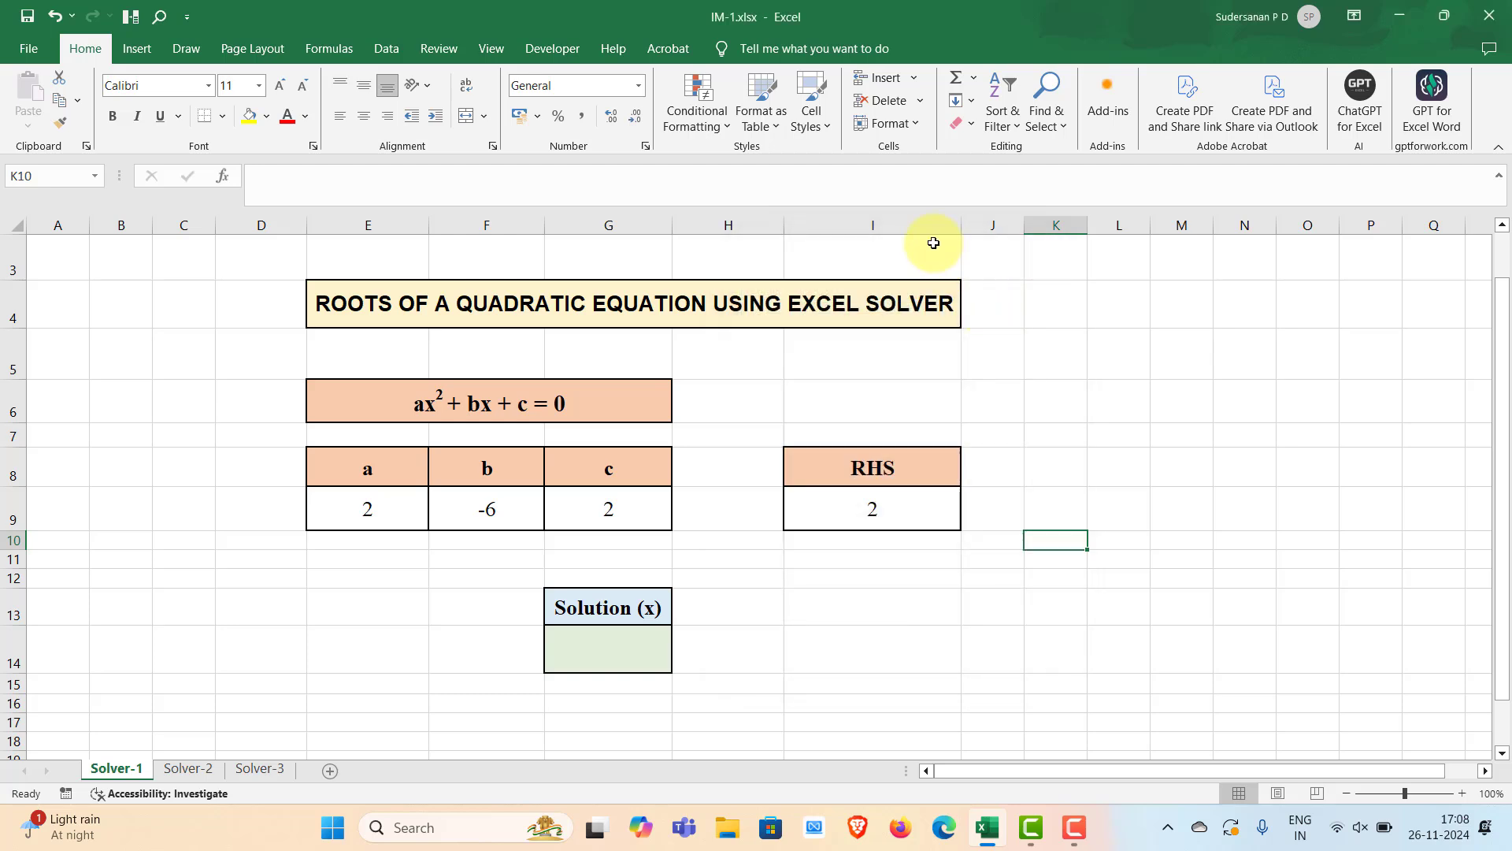
Open Solver and set the objective $I$9 to a value of 0 by changing cell $G$14
left_click(378, 52)
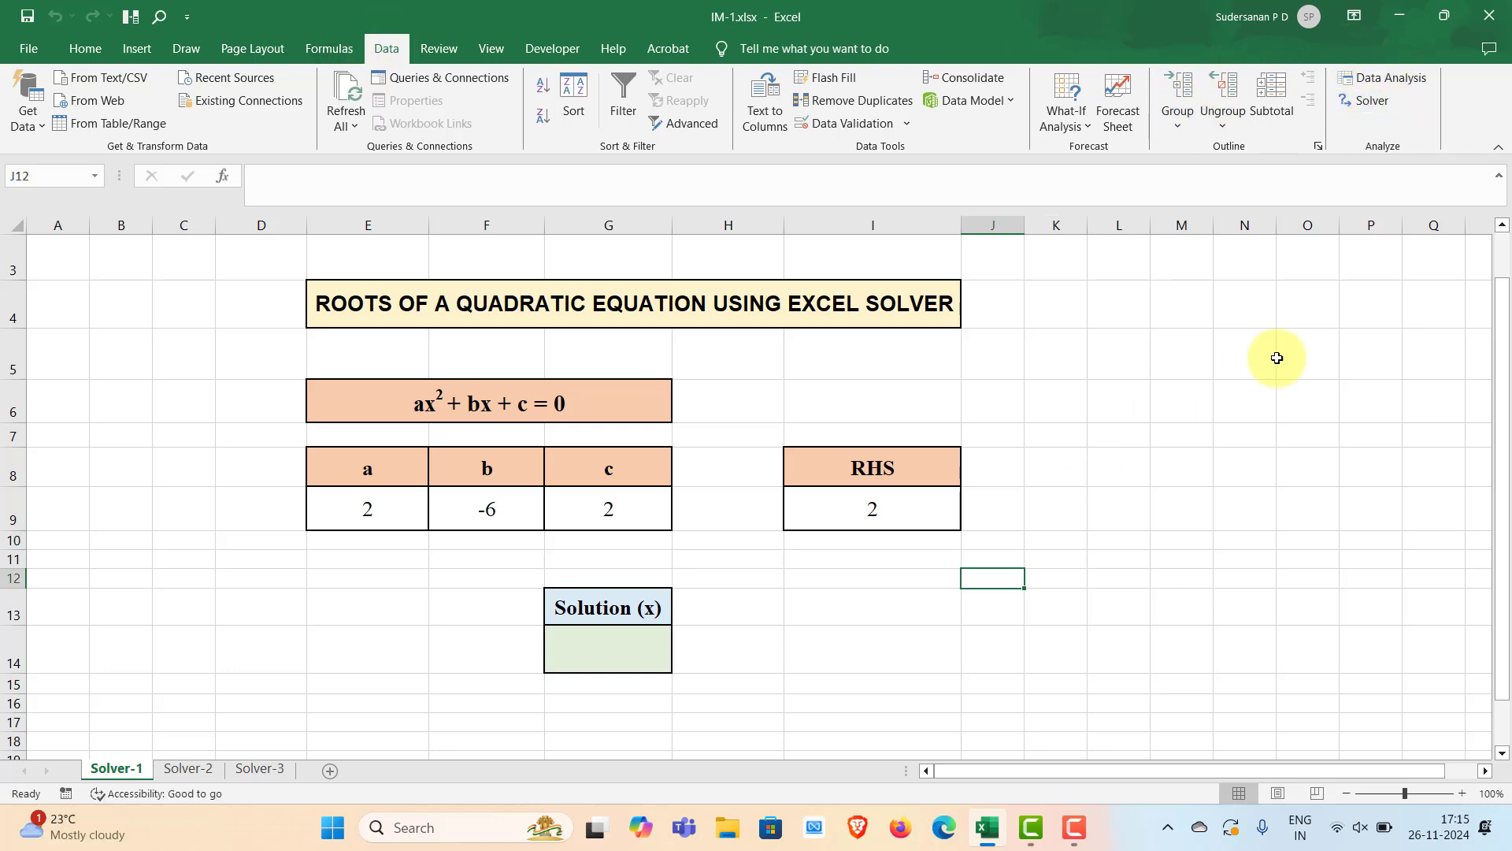
left_click(1245, 605)
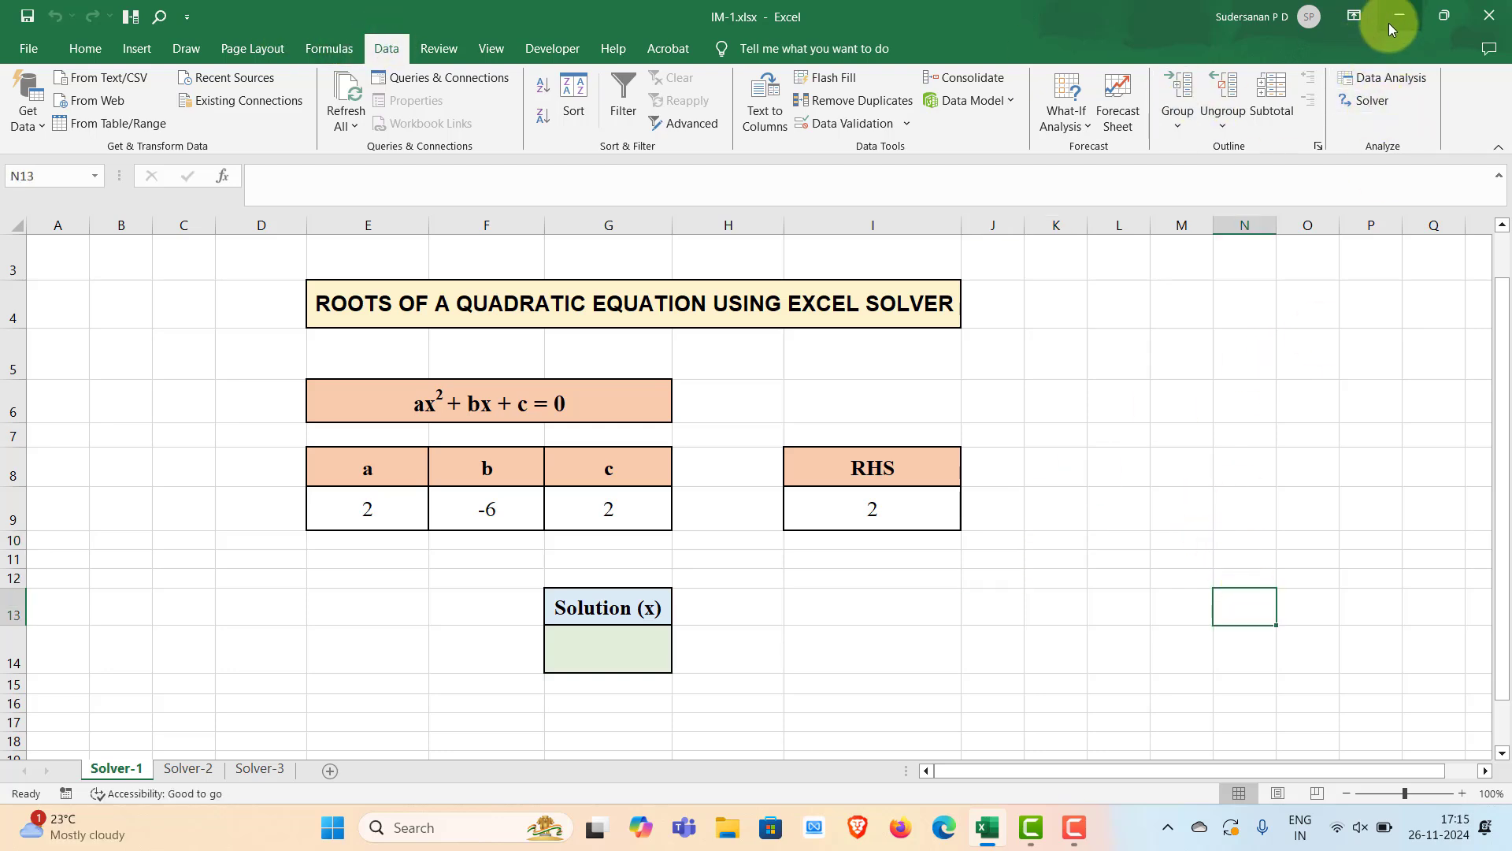
left_click(1374, 98)
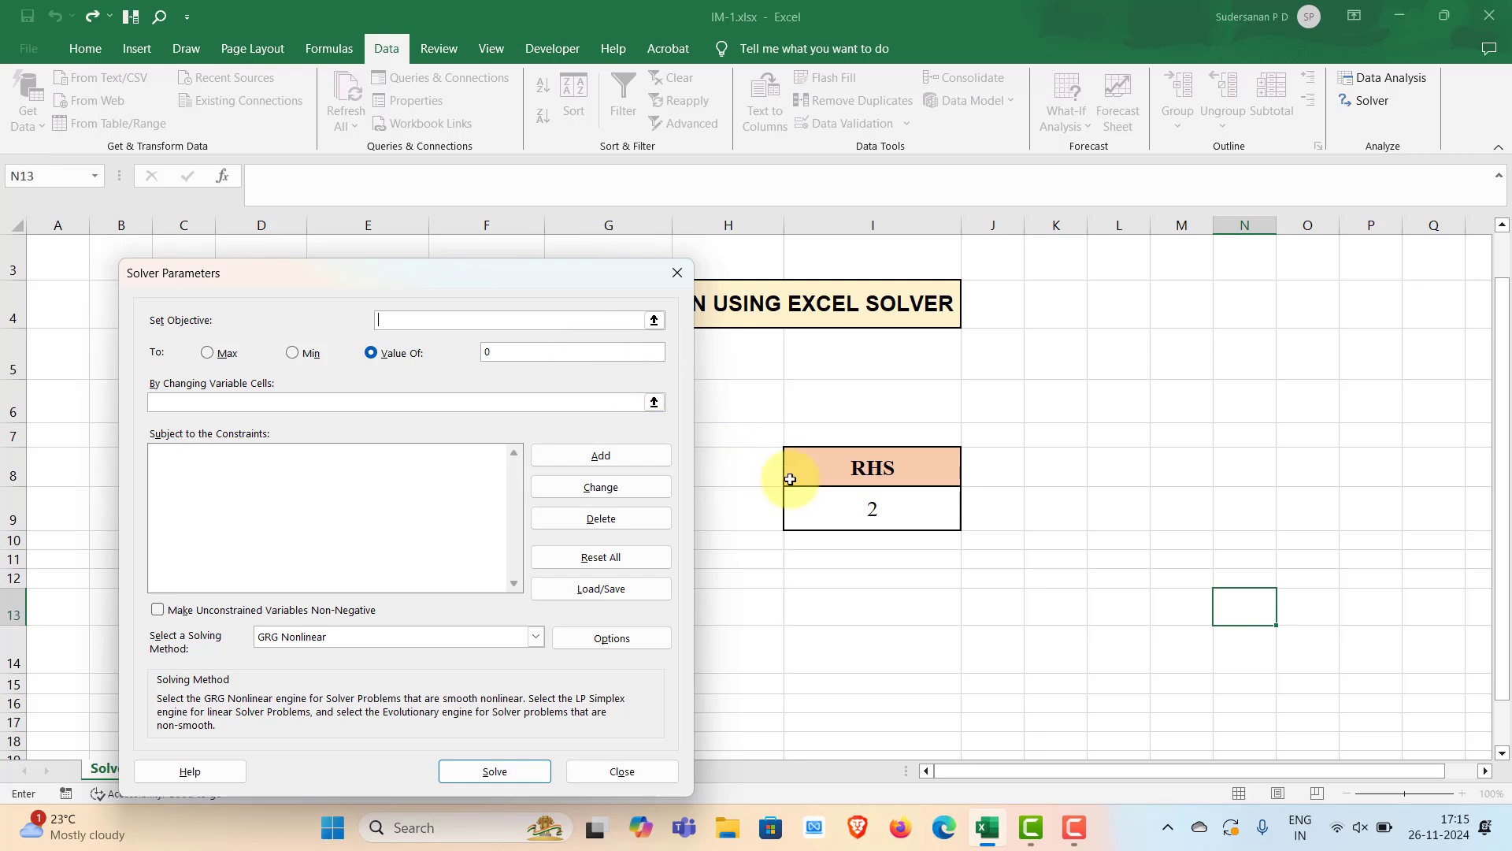
left_click(861, 510)
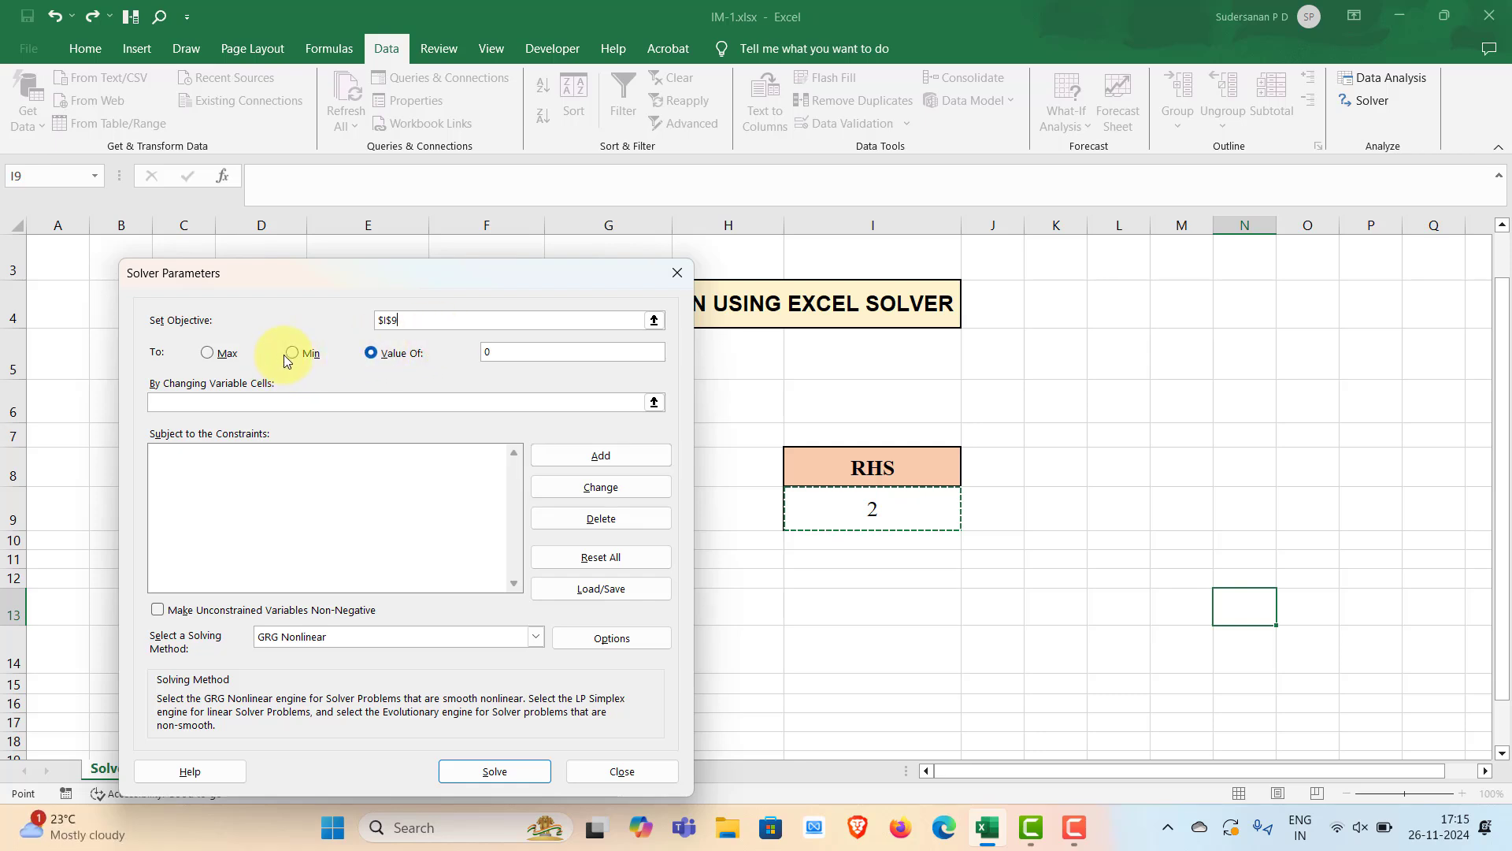
left_click(520, 353)
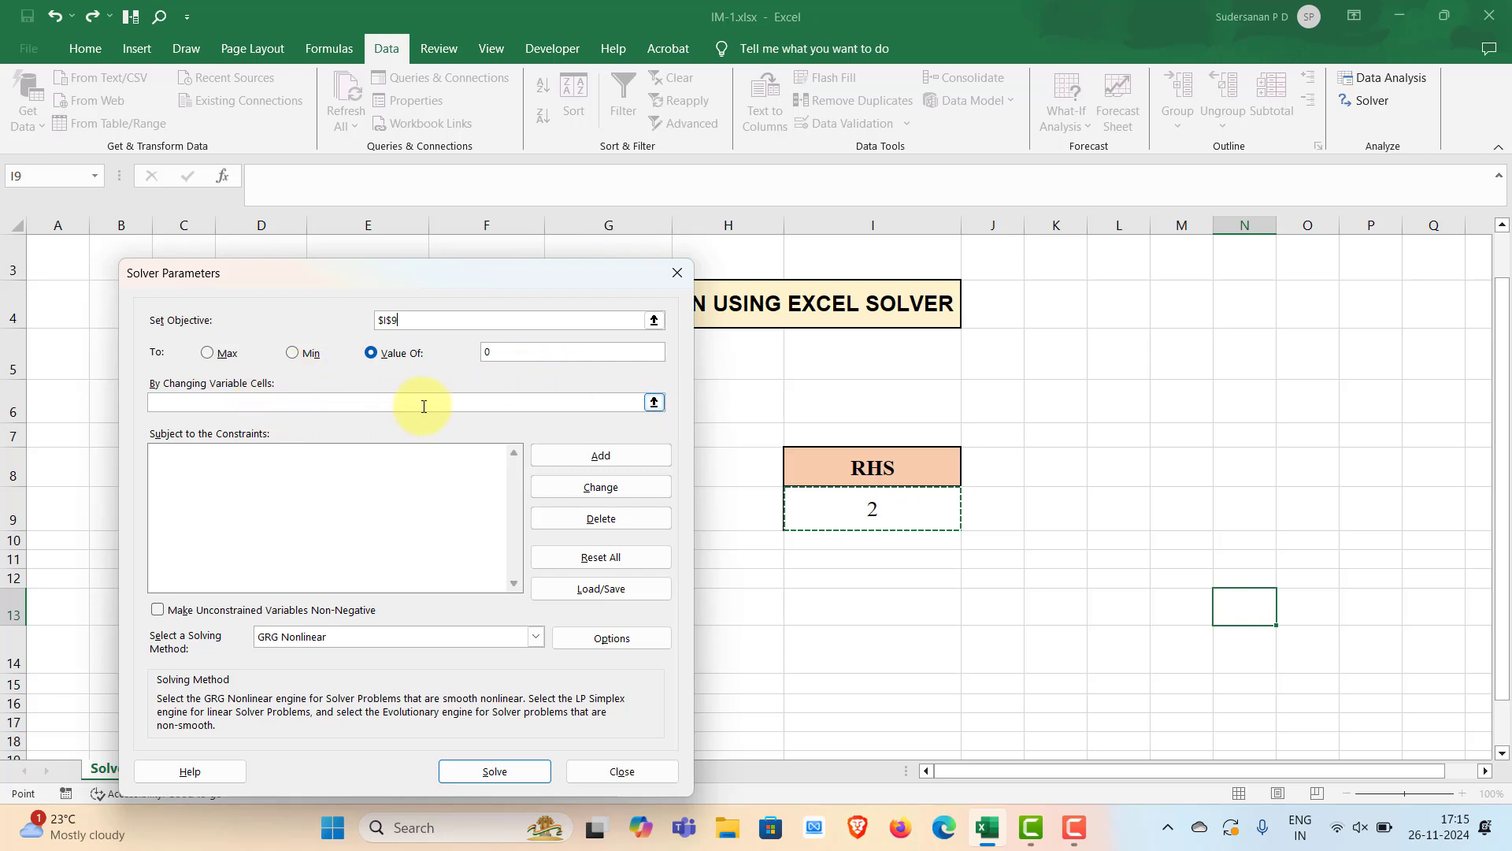
left_click(653, 403)
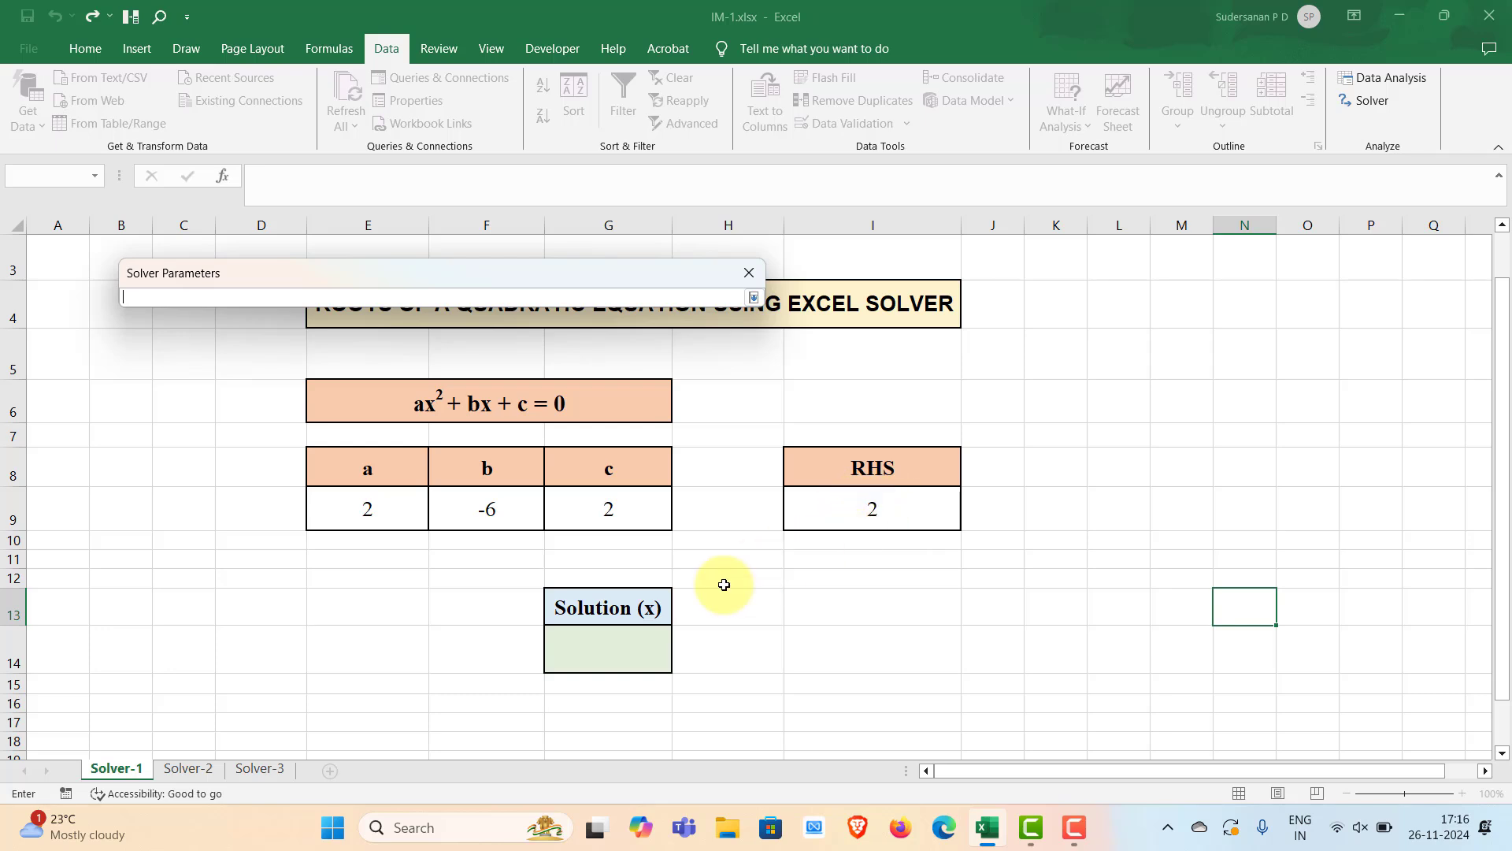
left_click(619, 654)
key("Return")
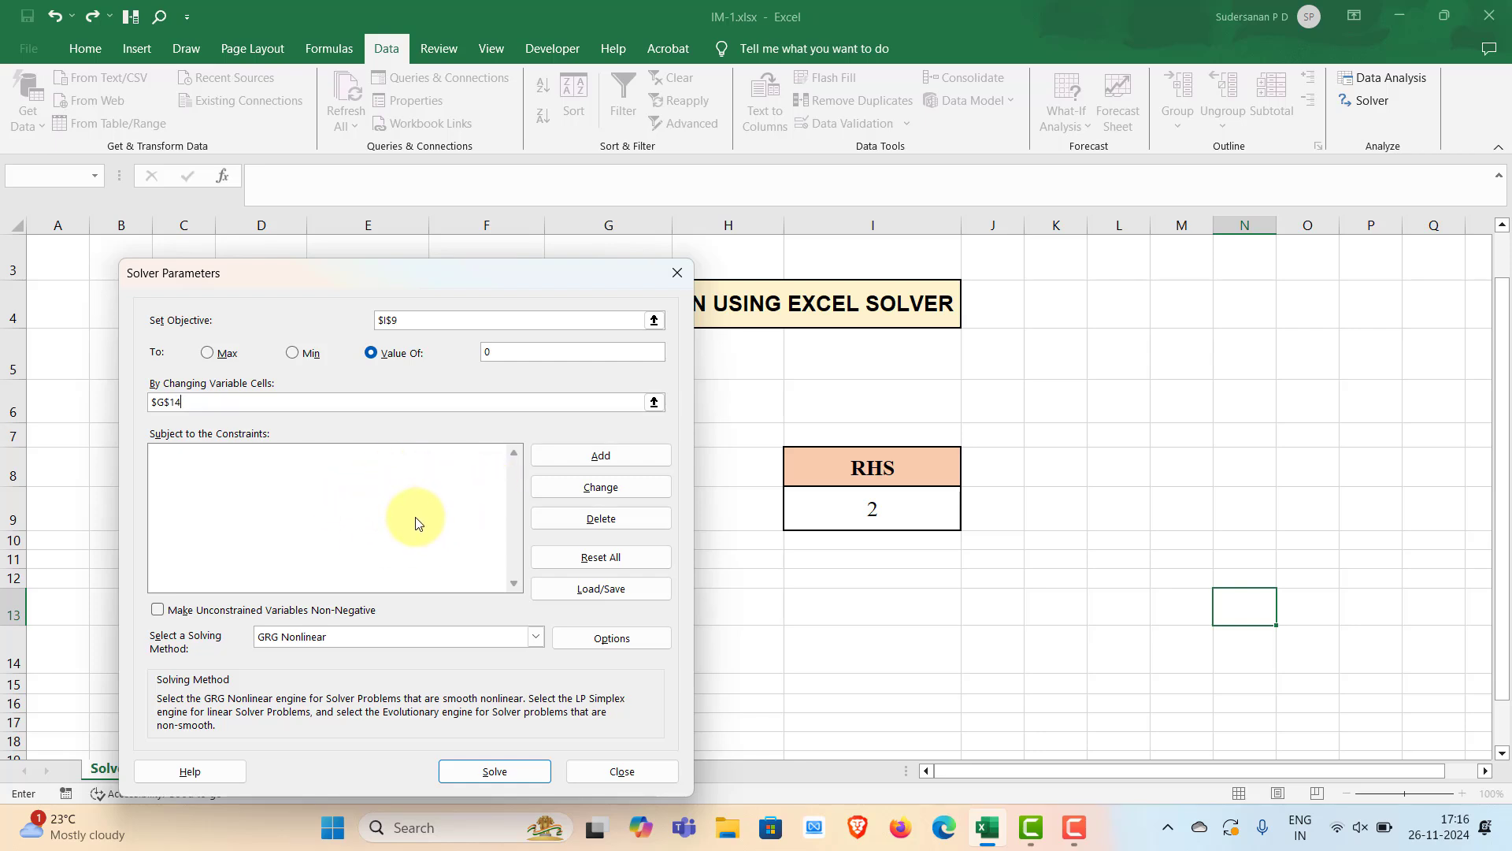
Solve with the GRG Nonlinear method and keep the Solver solution
left_click(536, 636)
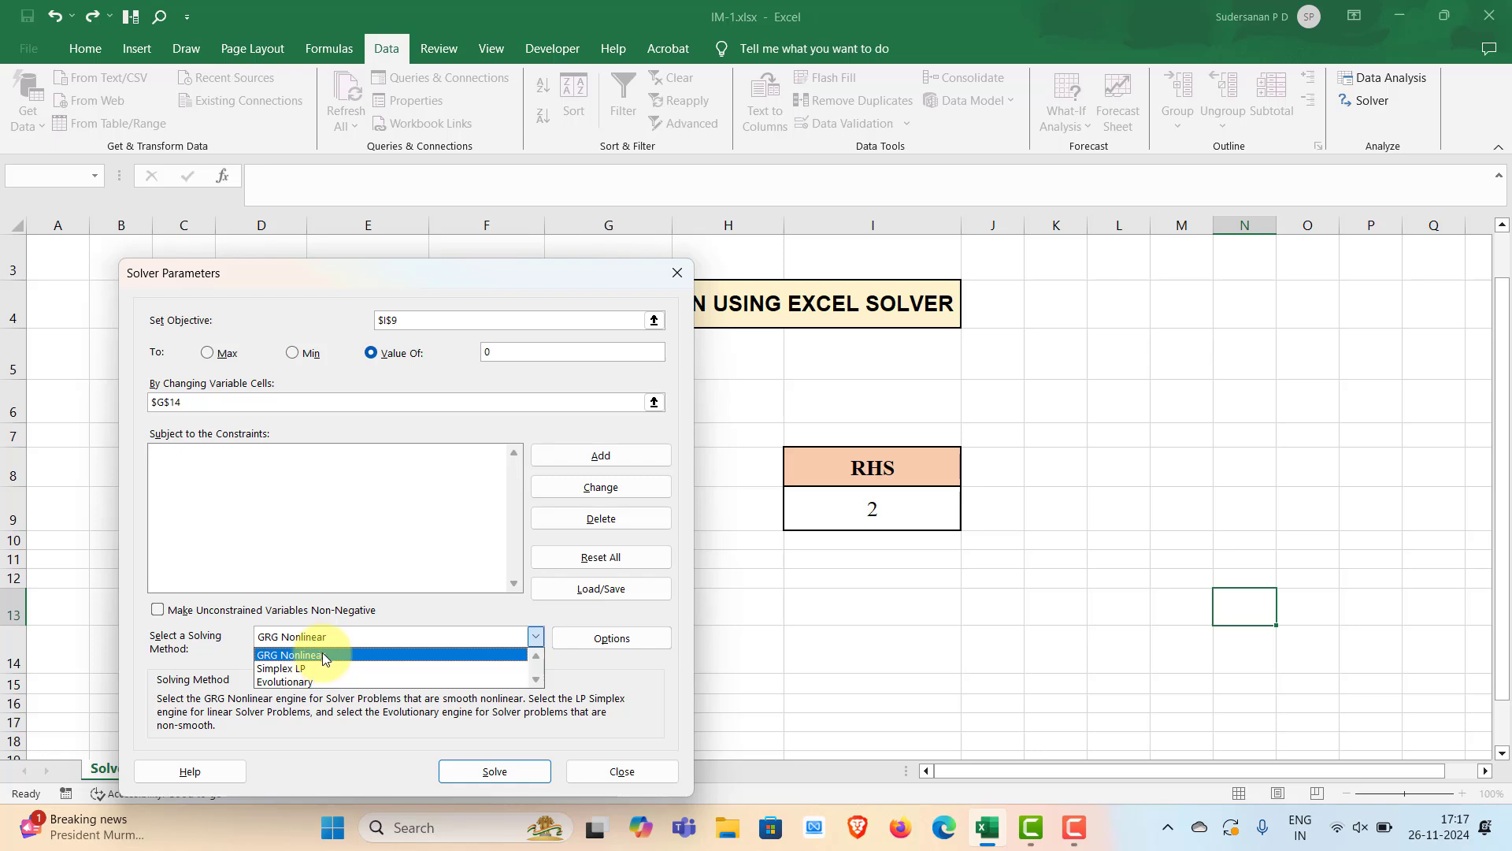
left_click(325, 656)
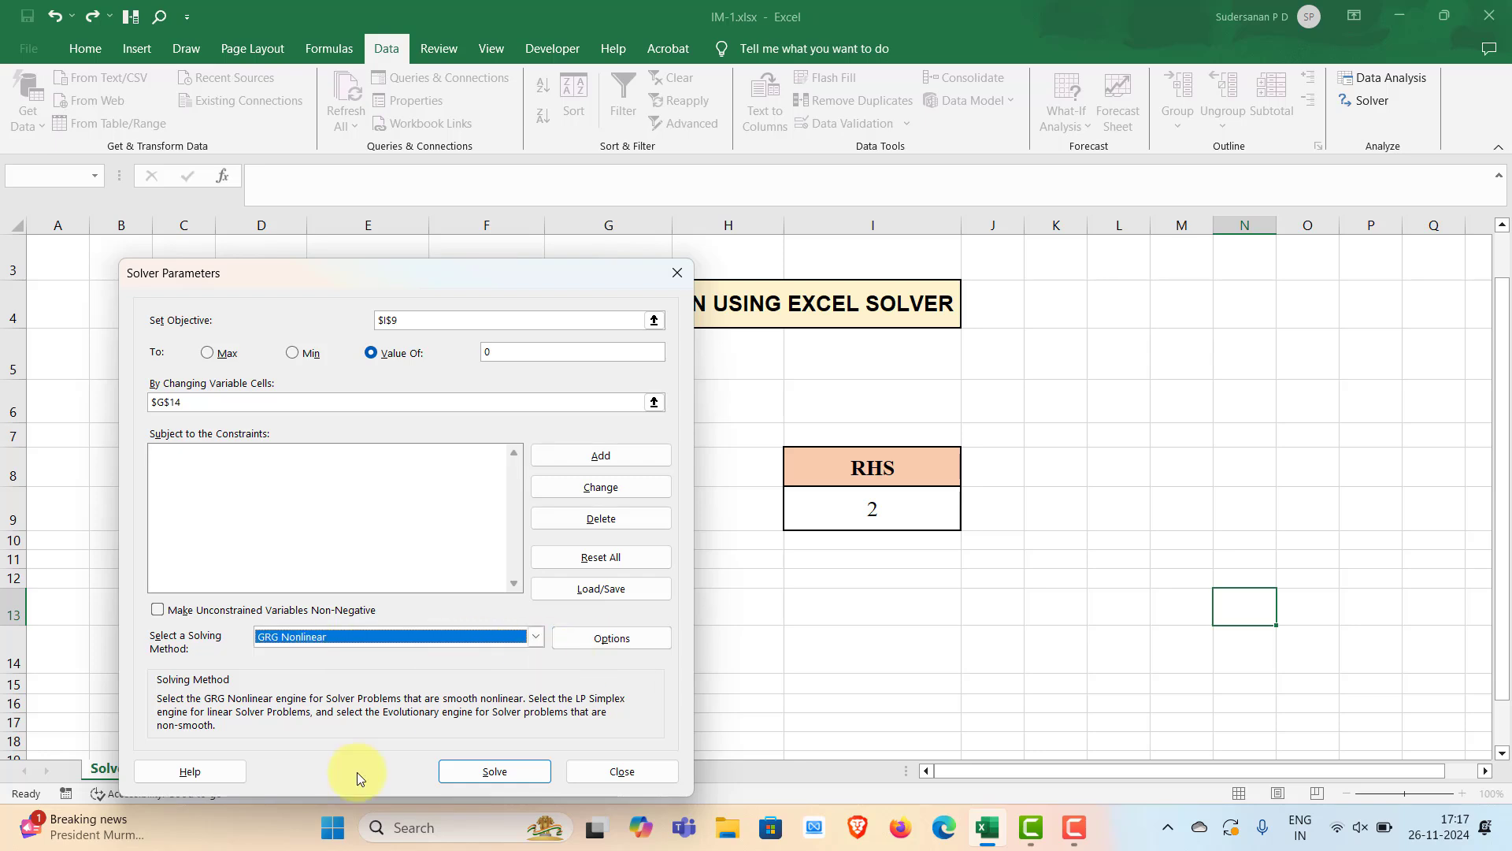
left_click(494, 772)
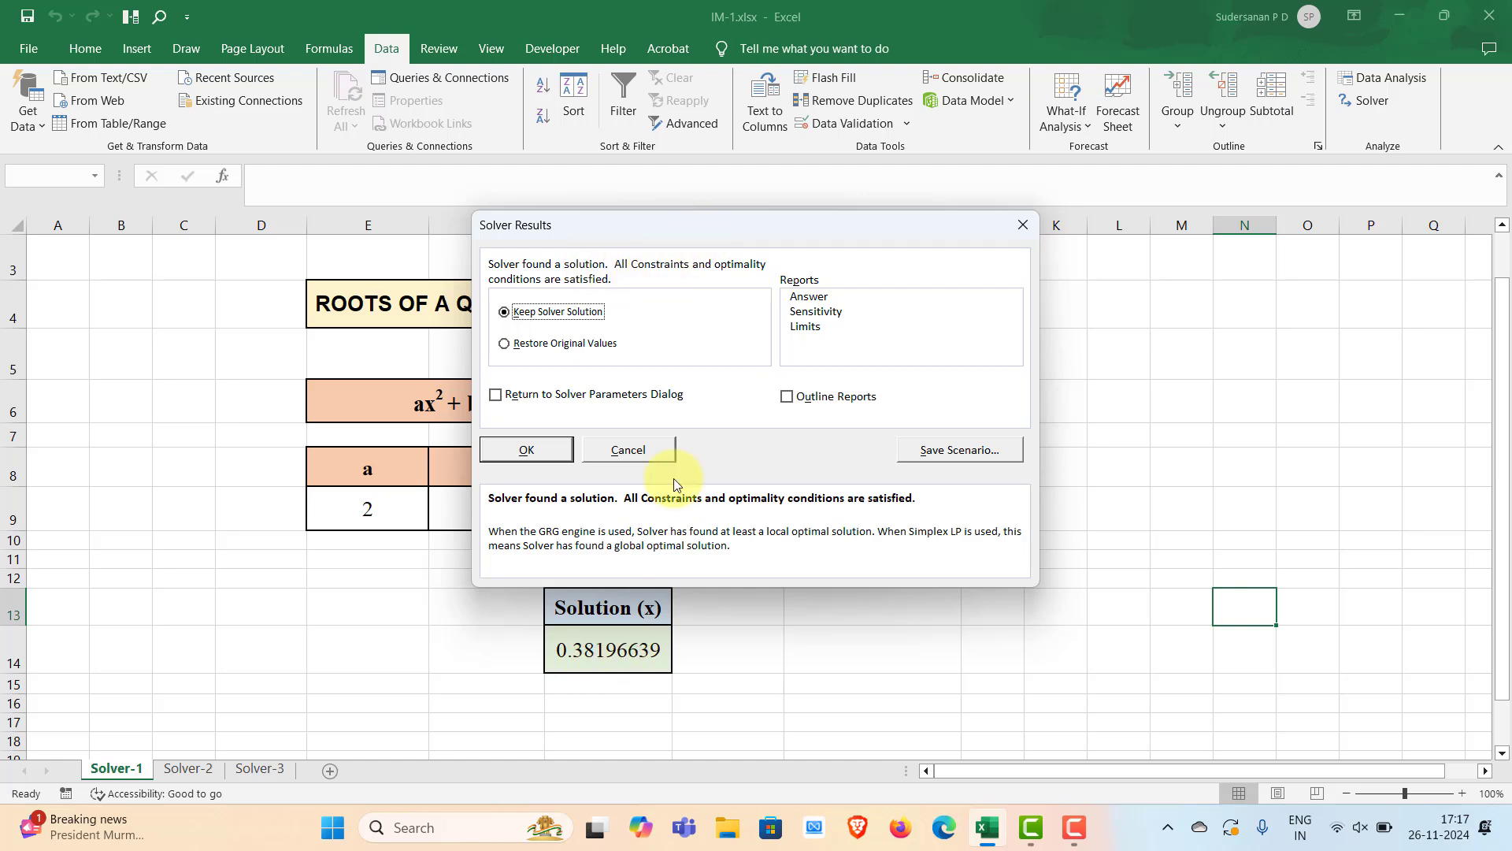
left_click(551, 445)
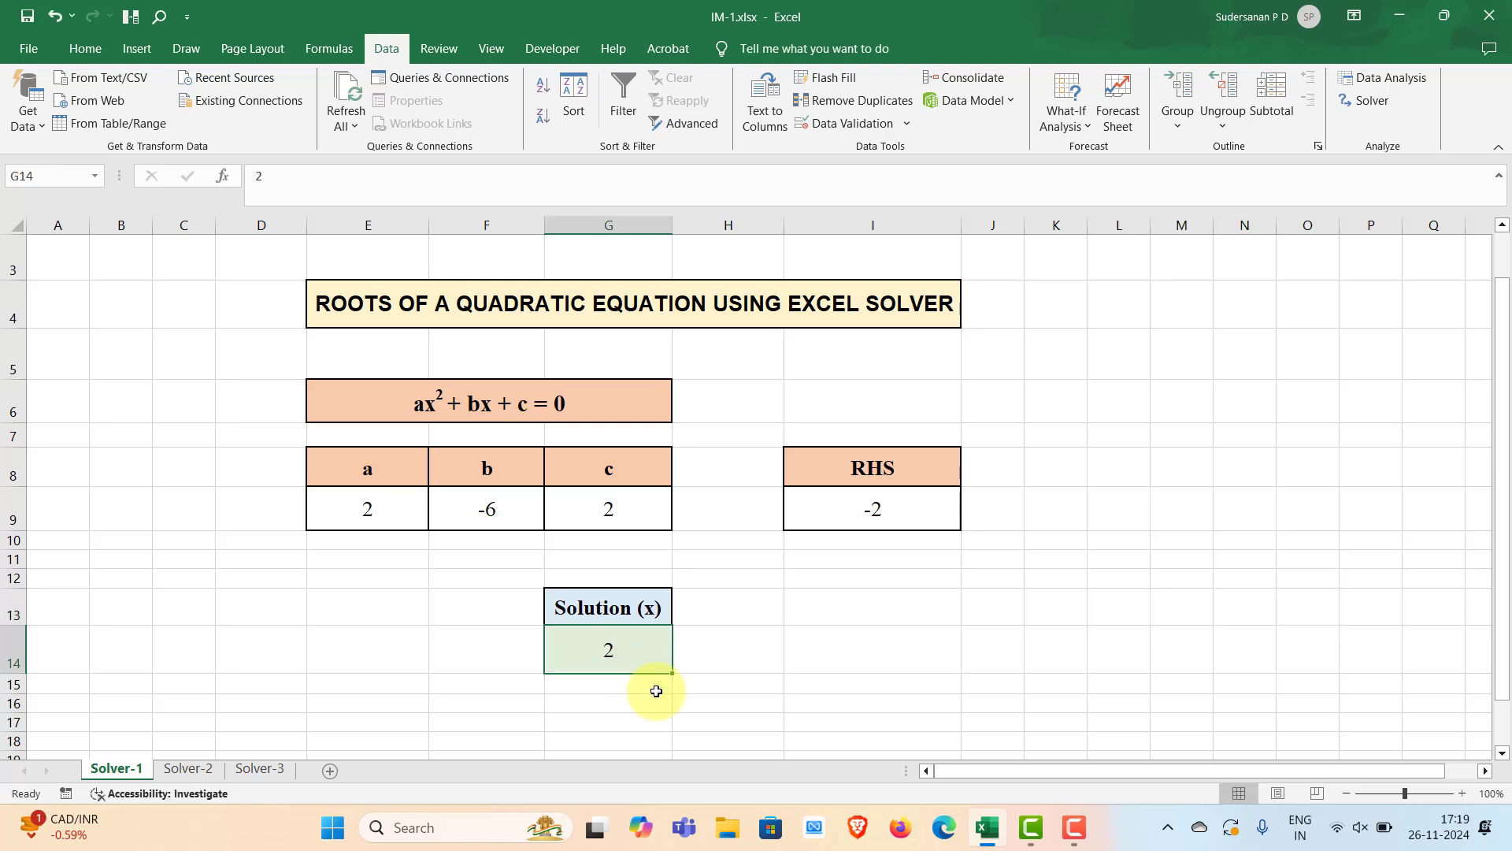
Try the values 1, 2, 3 and 2 in the solution cell to check the RHS
type("1")
left_click(635, 704)
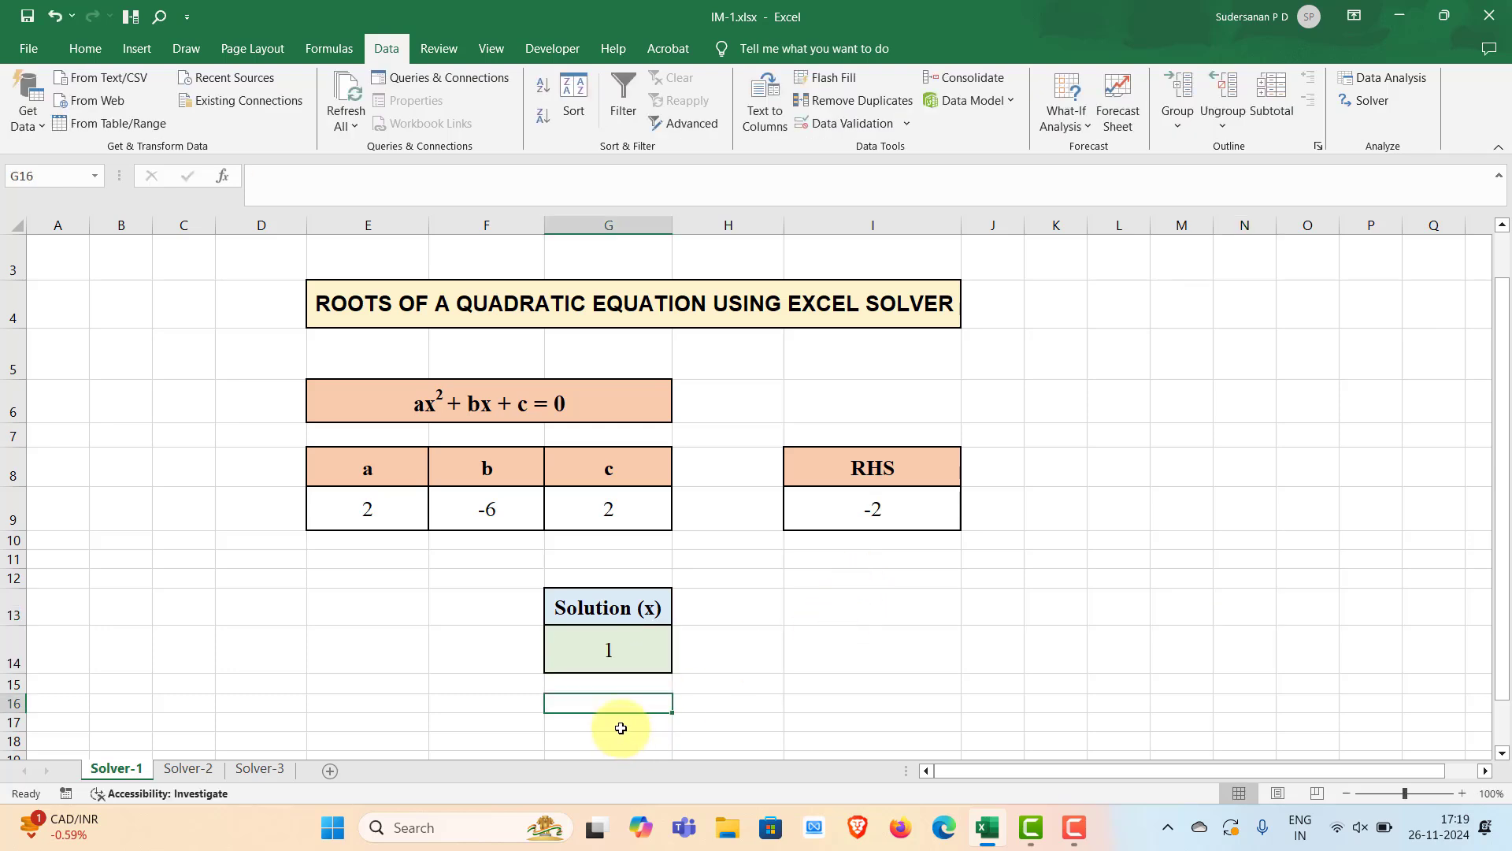
left_click(615, 652)
key("BackSpace")
type("2")
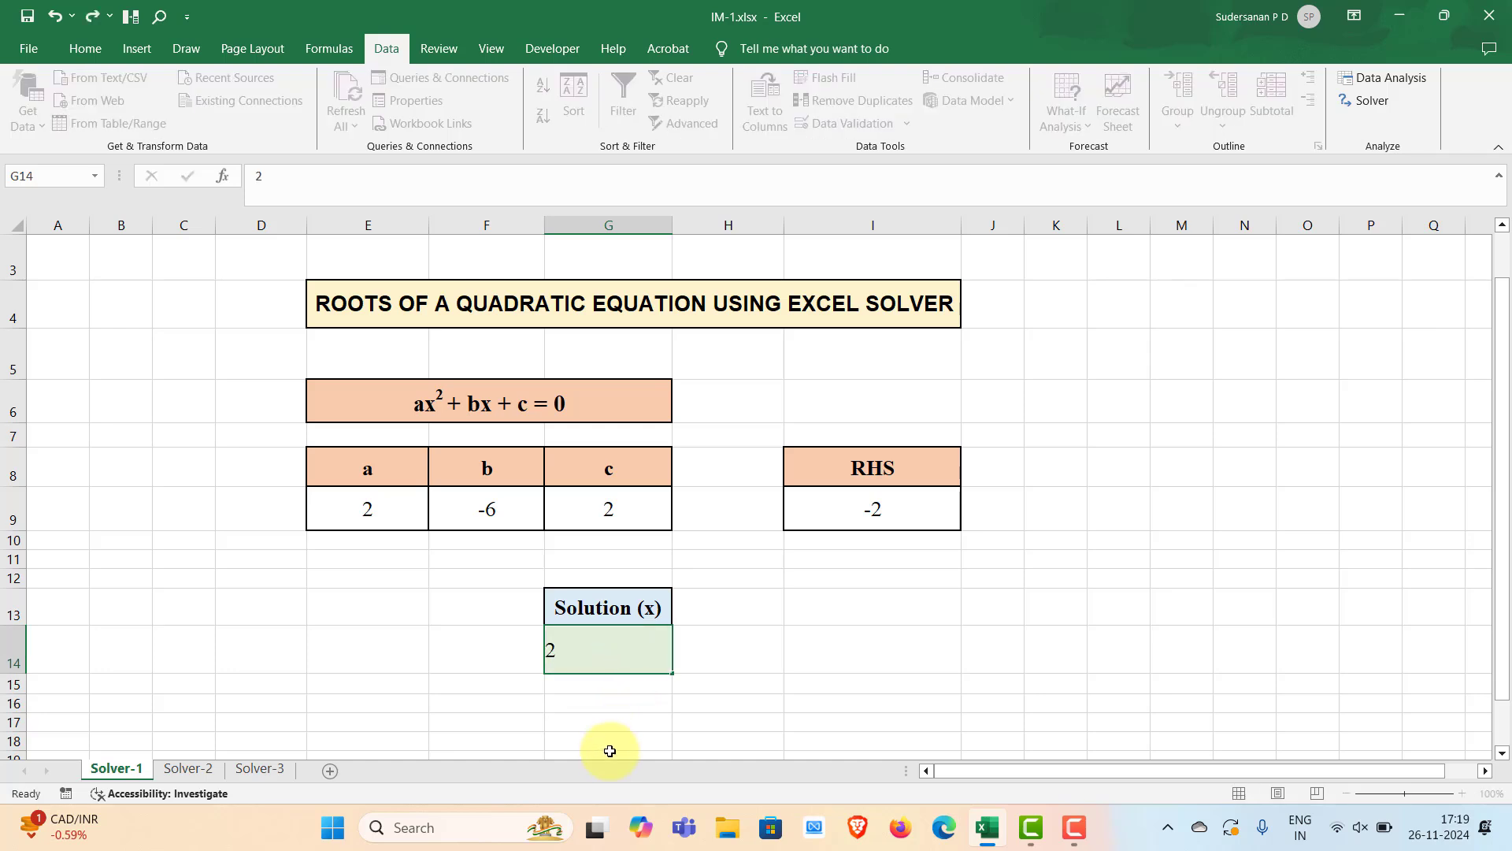
left_click(611, 749)
left_click(613, 650)
type("3")
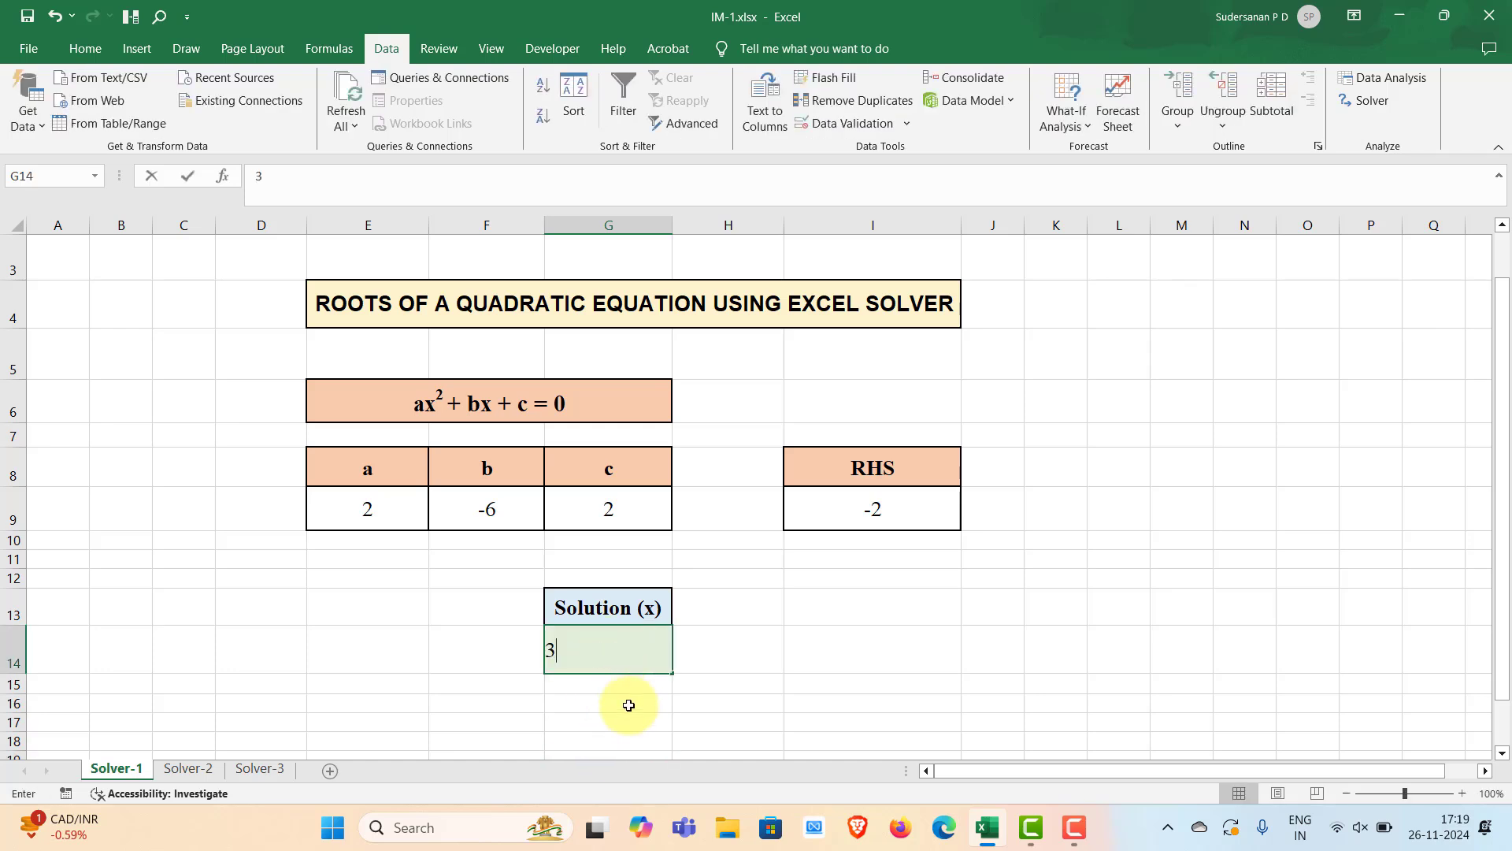
left_click(631, 736)
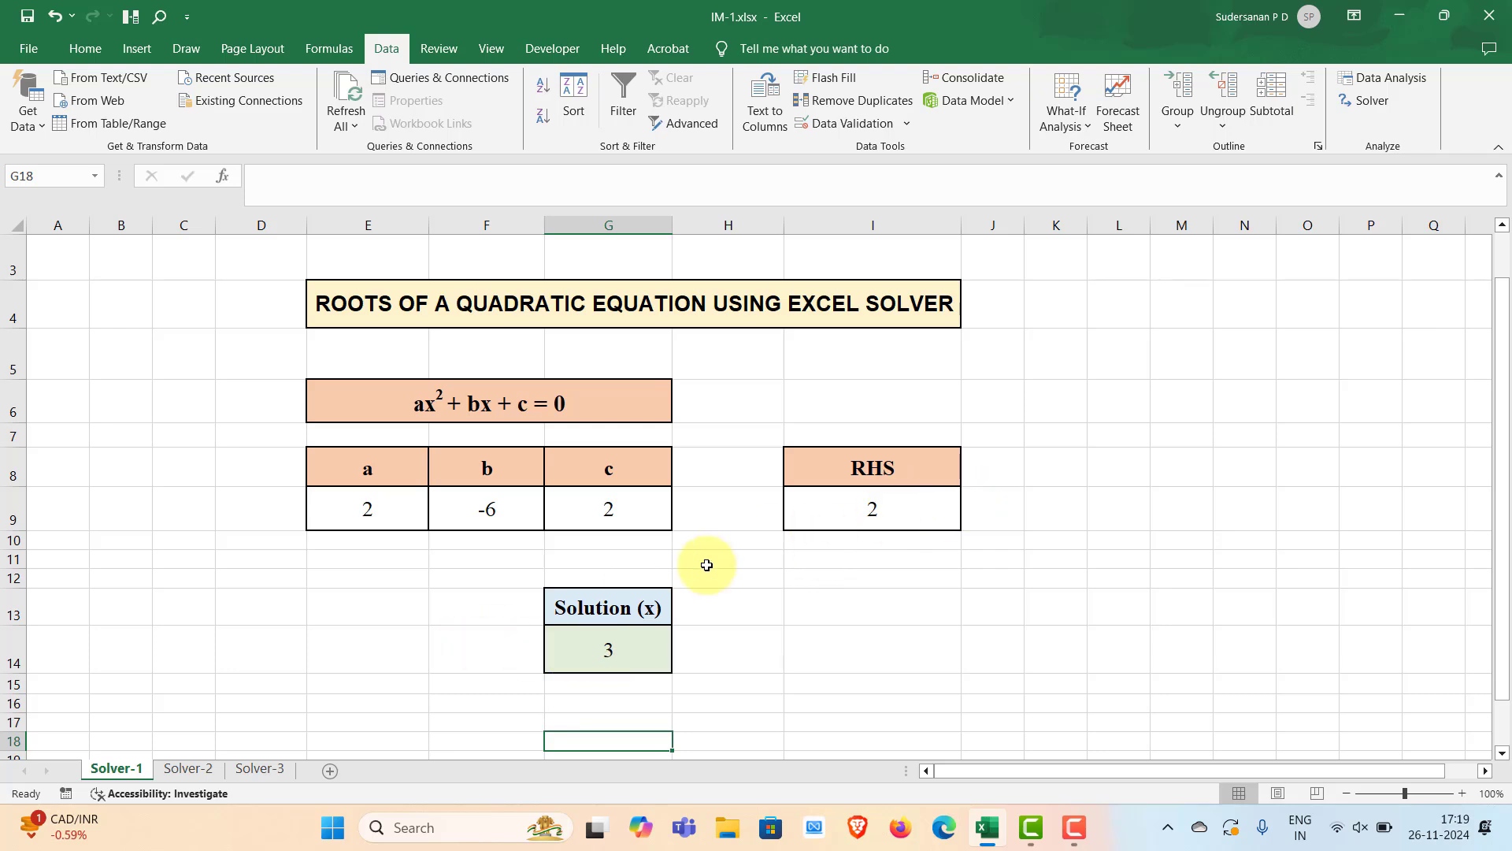
left_click(595, 642)
type("2")
left_click(608, 704)
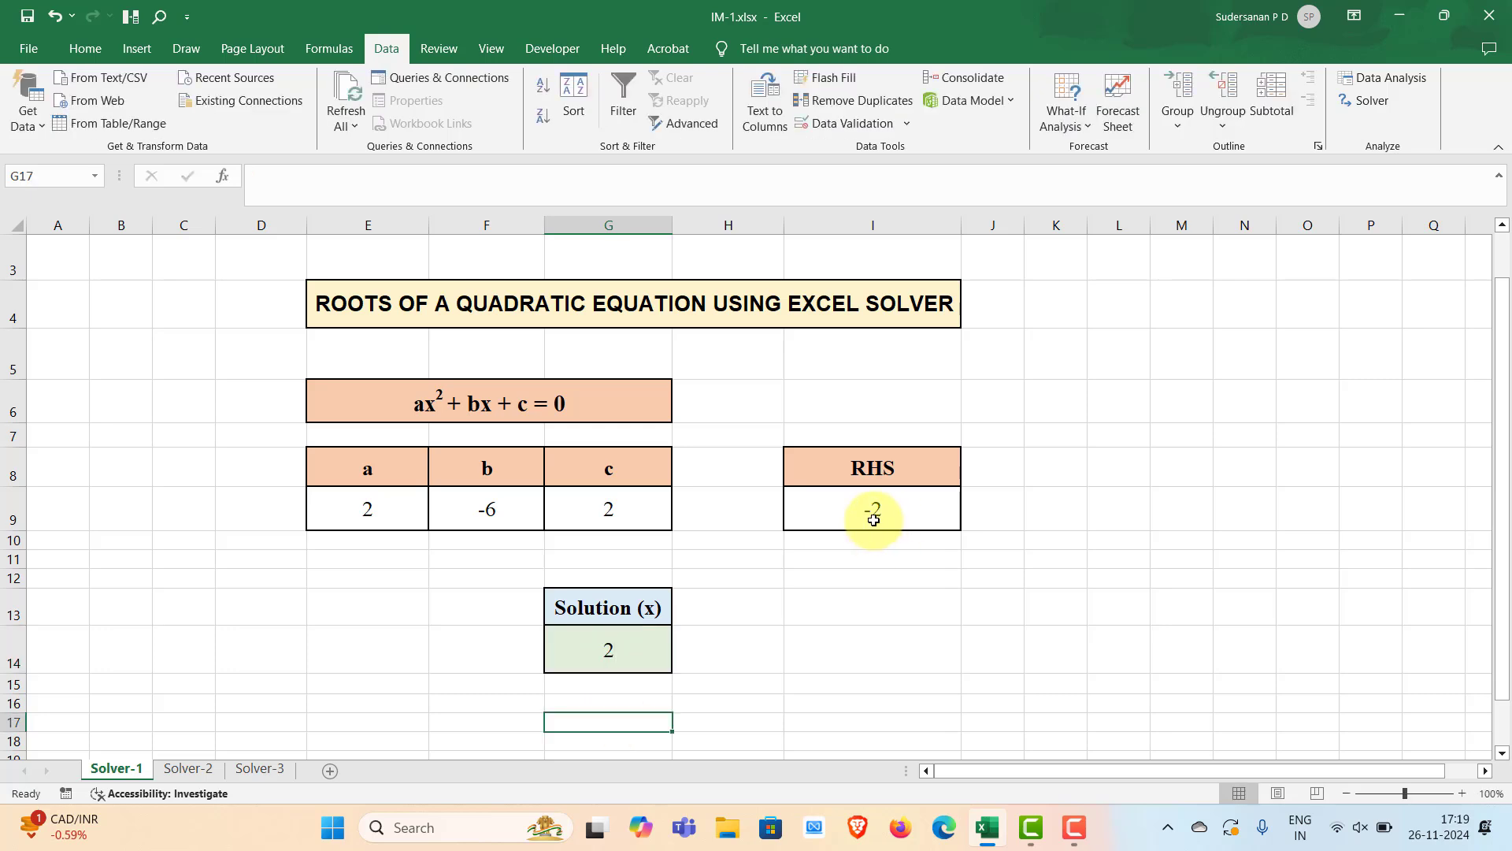
Set the solution cell's starting value to 3
left_click(605, 652)
type("3")
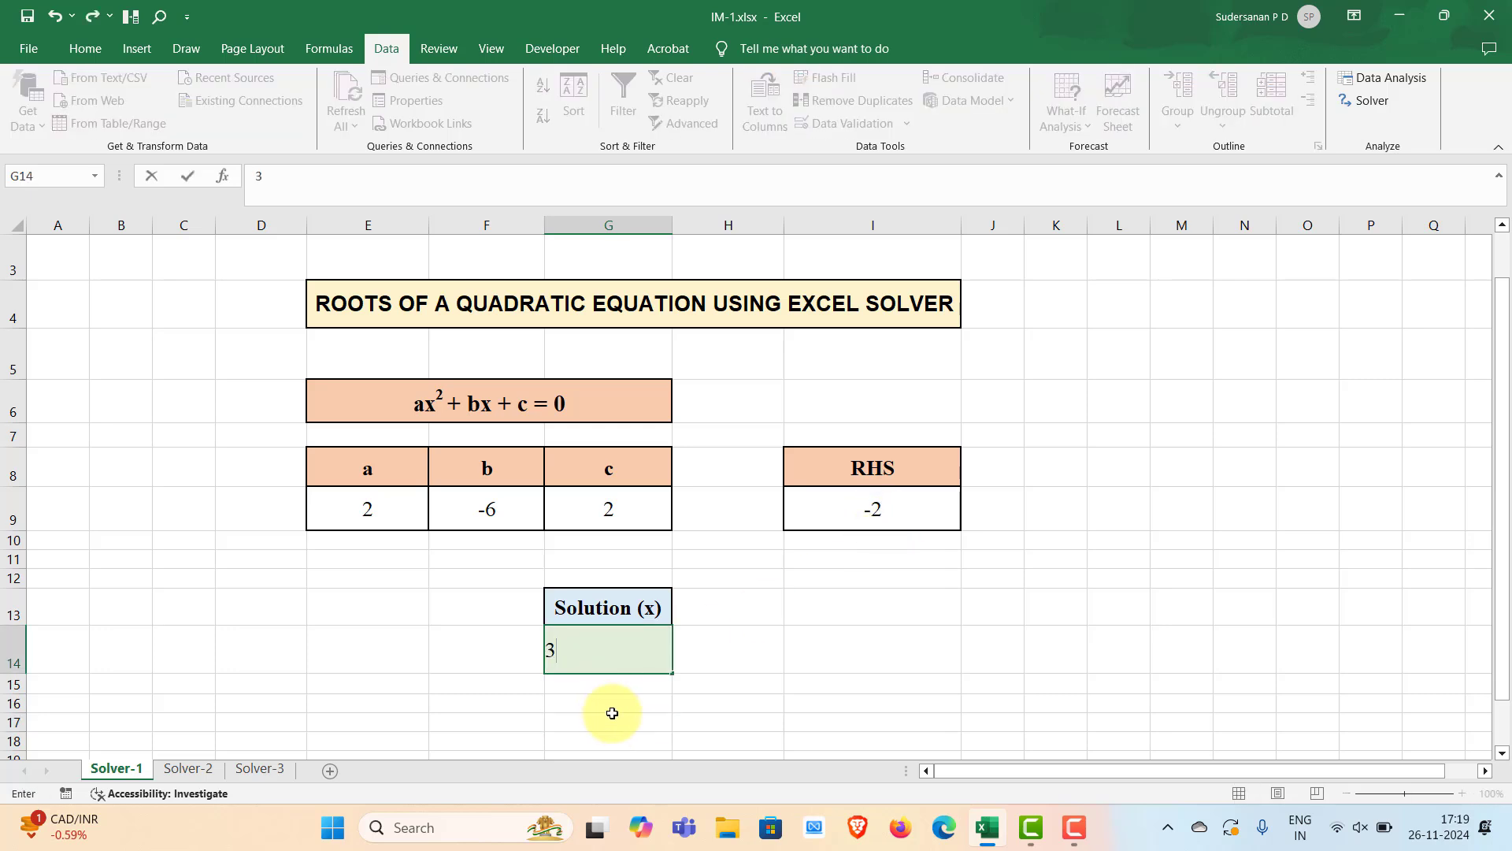
left_click(608, 716)
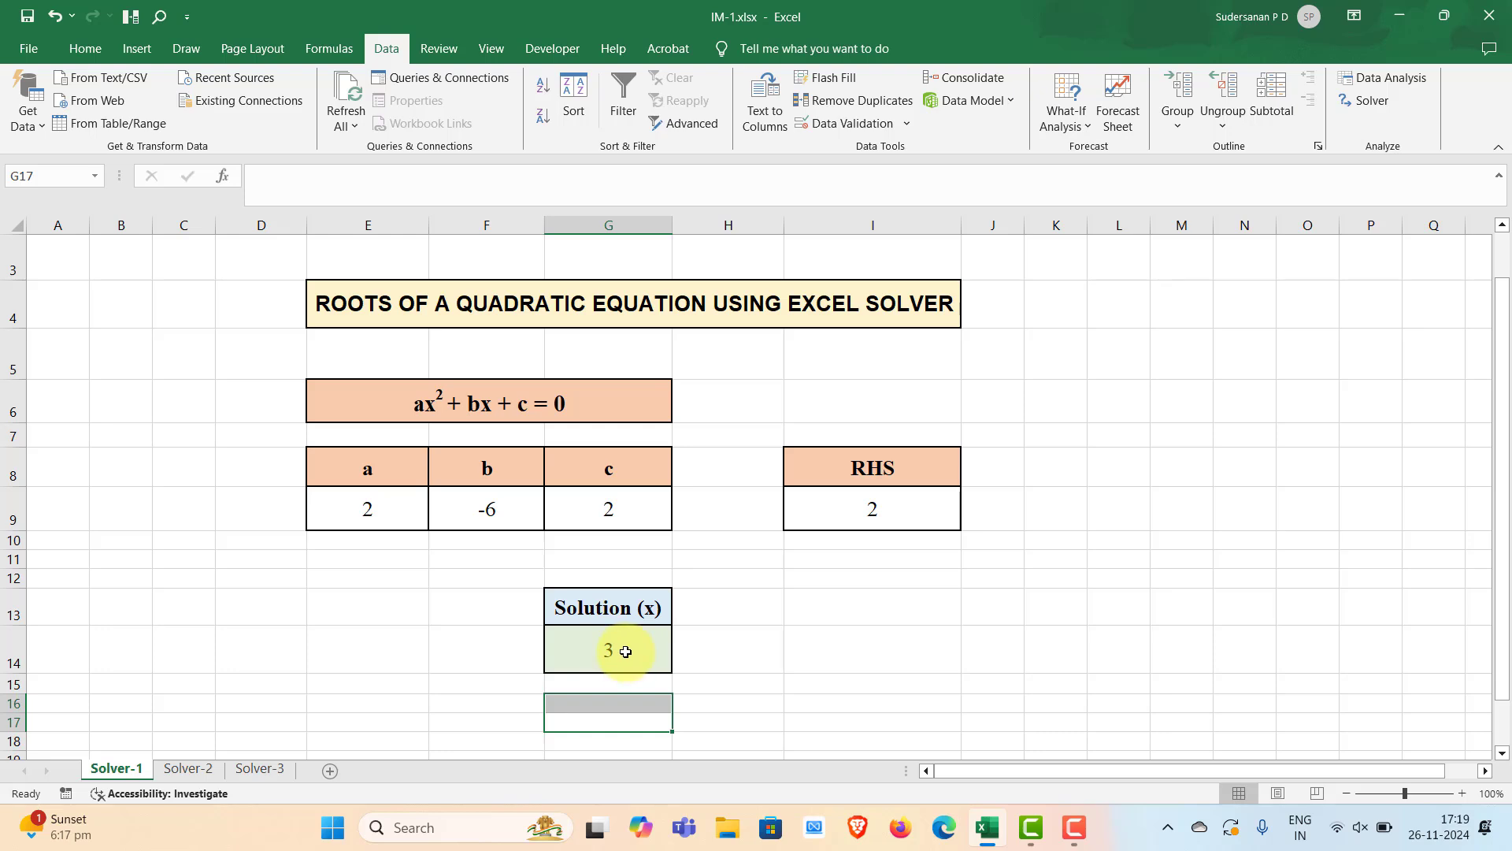
Run Solver again from the starting value 3 and keep the Solver solution
left_click(851, 656)
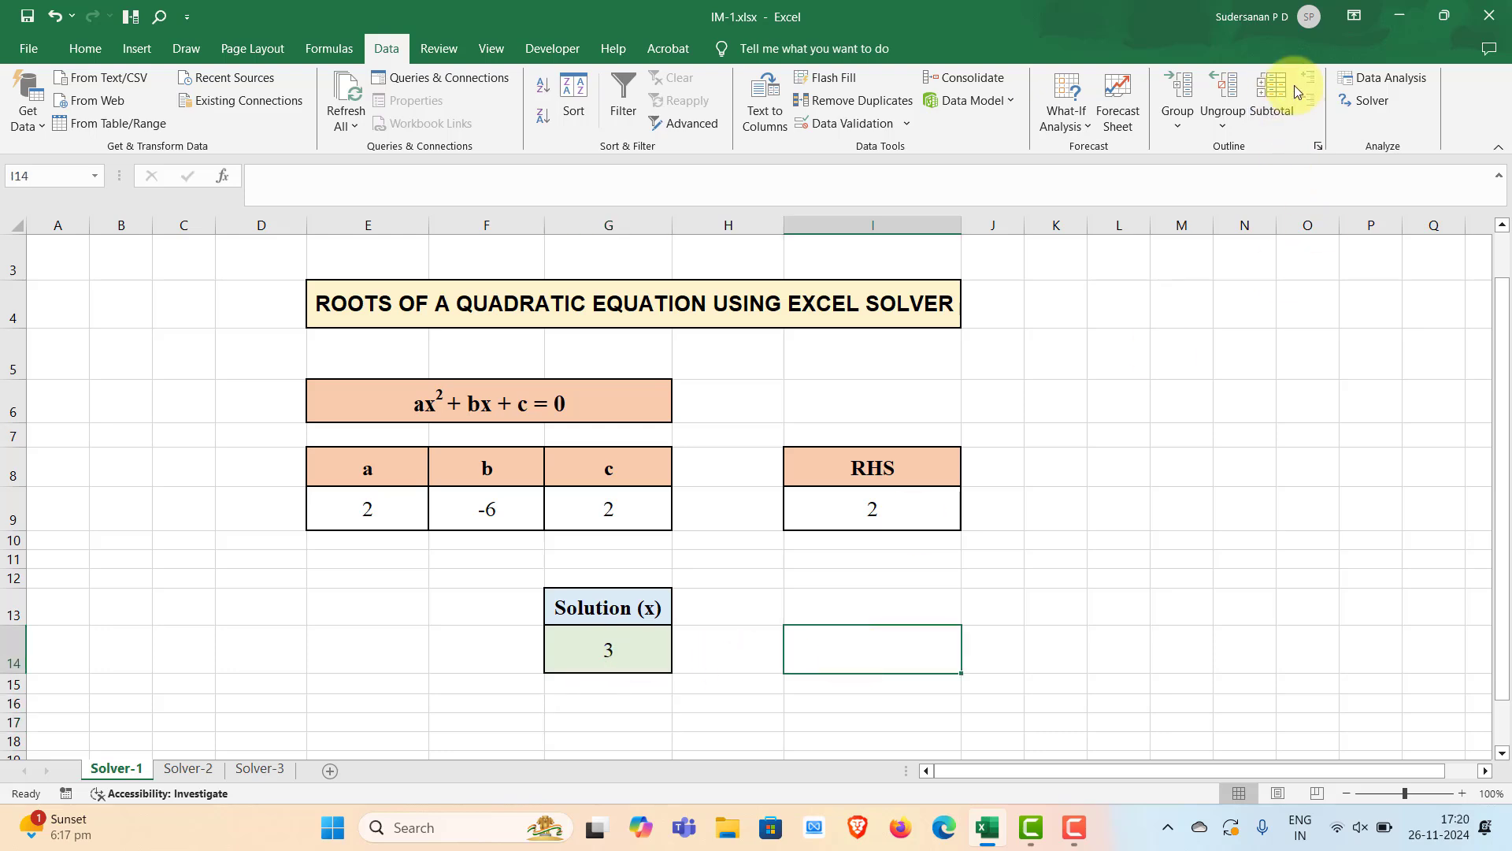
left_click(1377, 103)
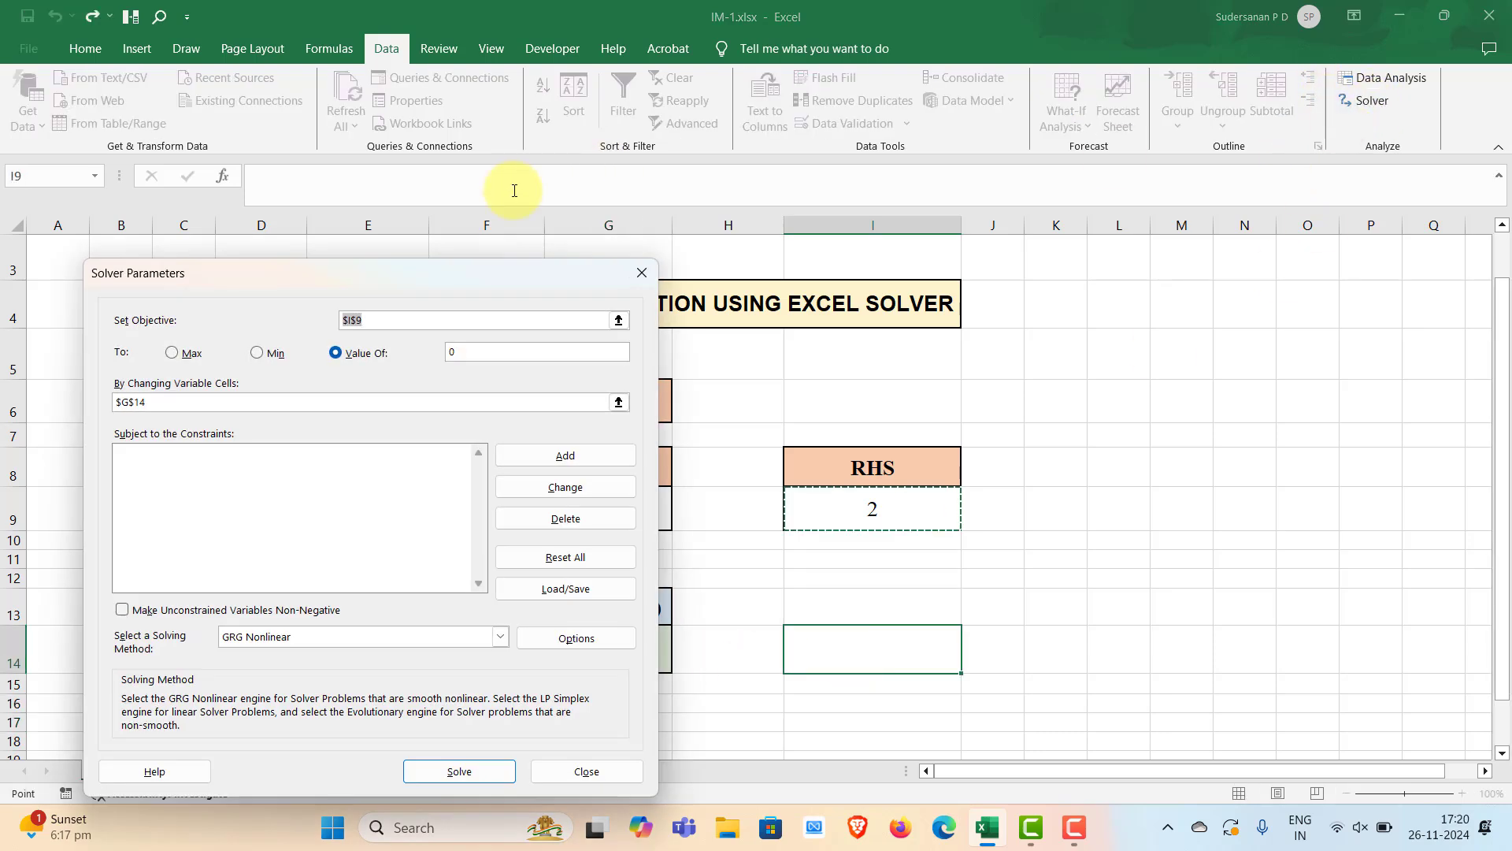
left_click_drag(444, 268, 1259, 228)
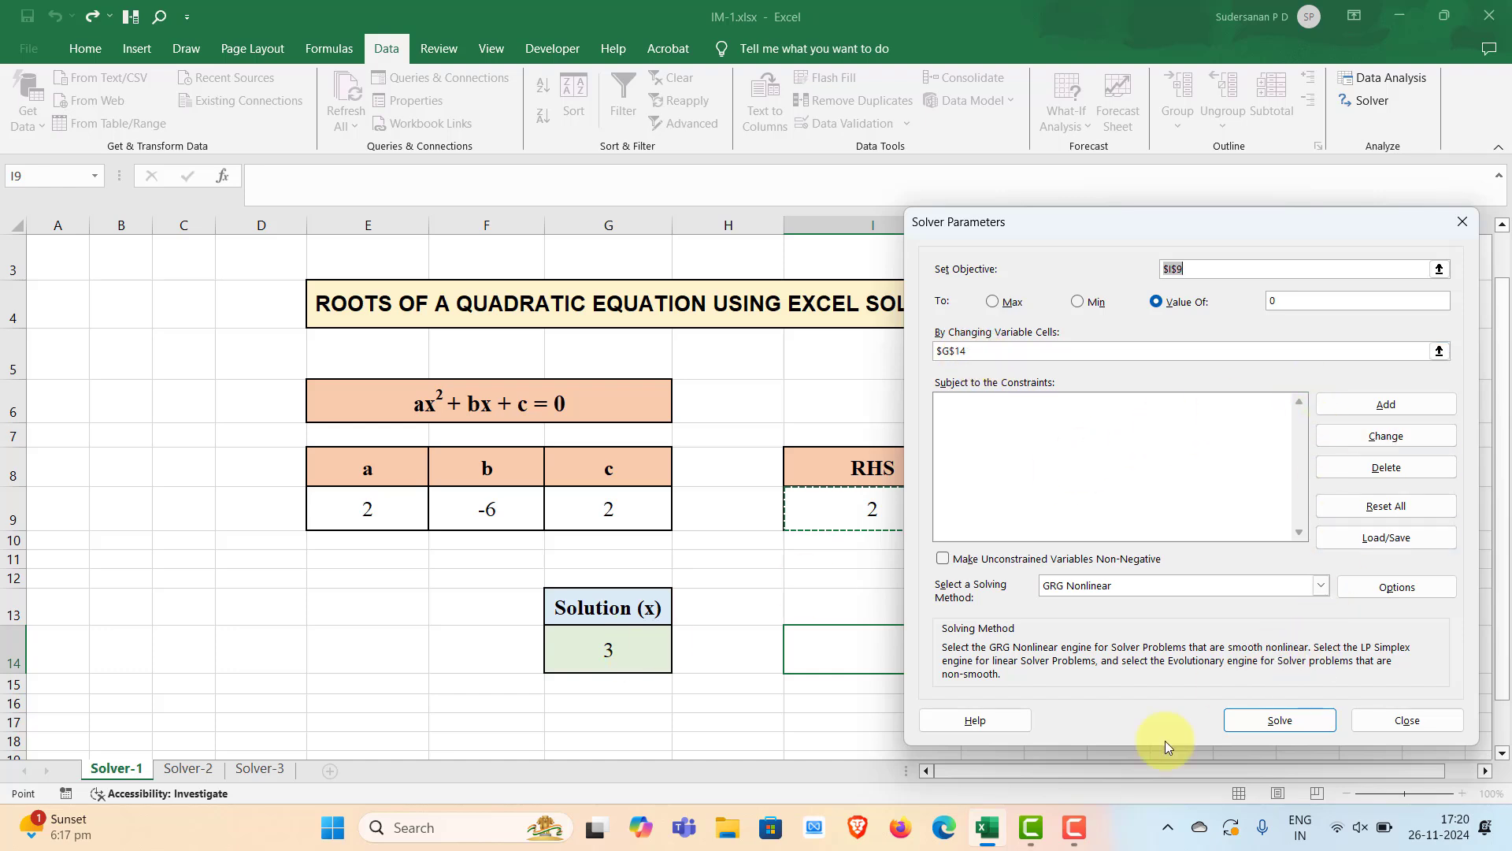
left_click(1278, 721)
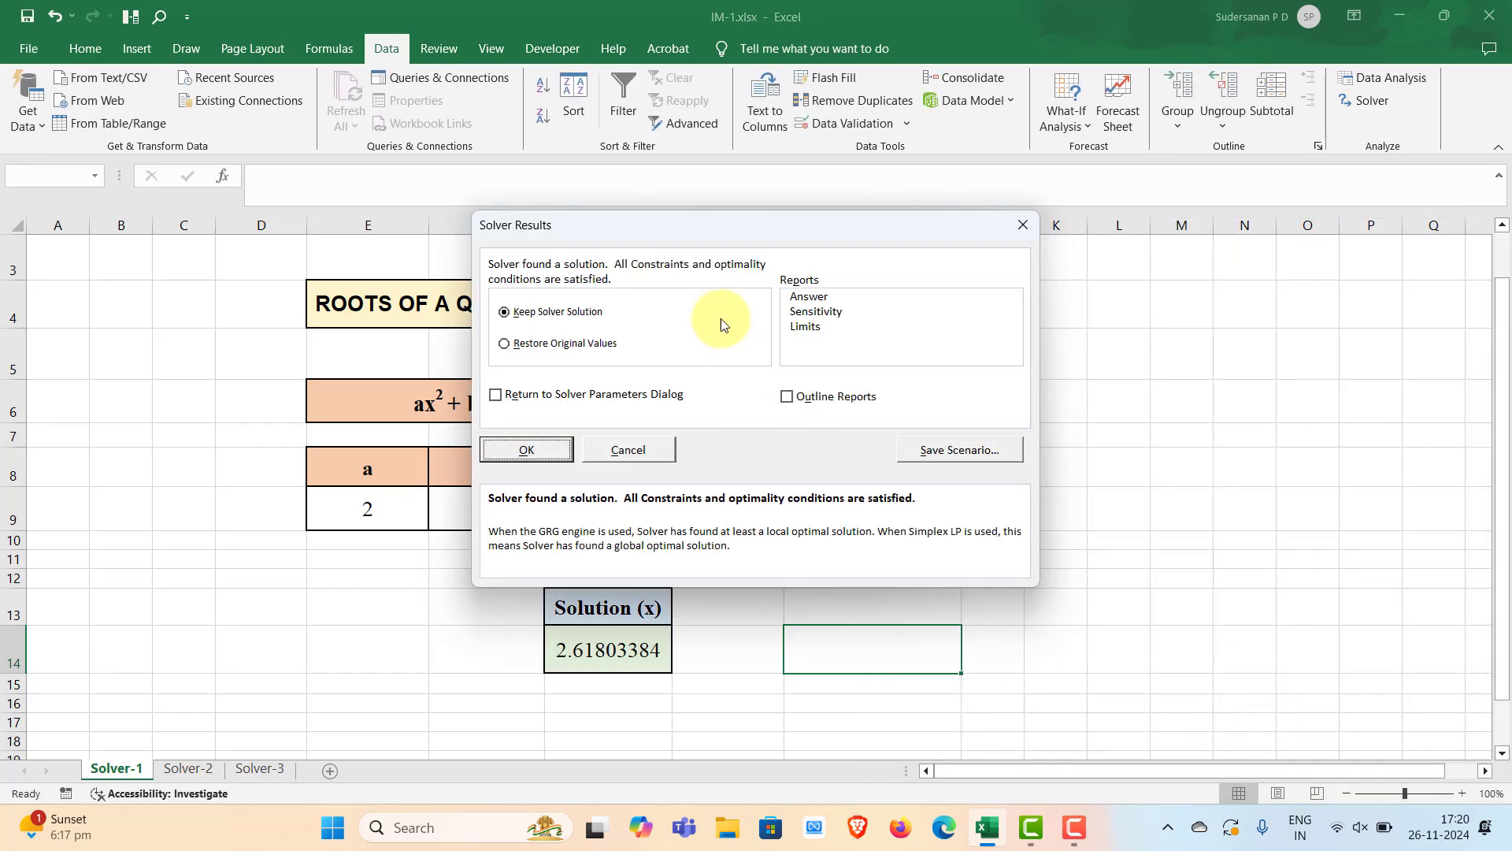
left_click_drag(781, 234, 1076, 245)
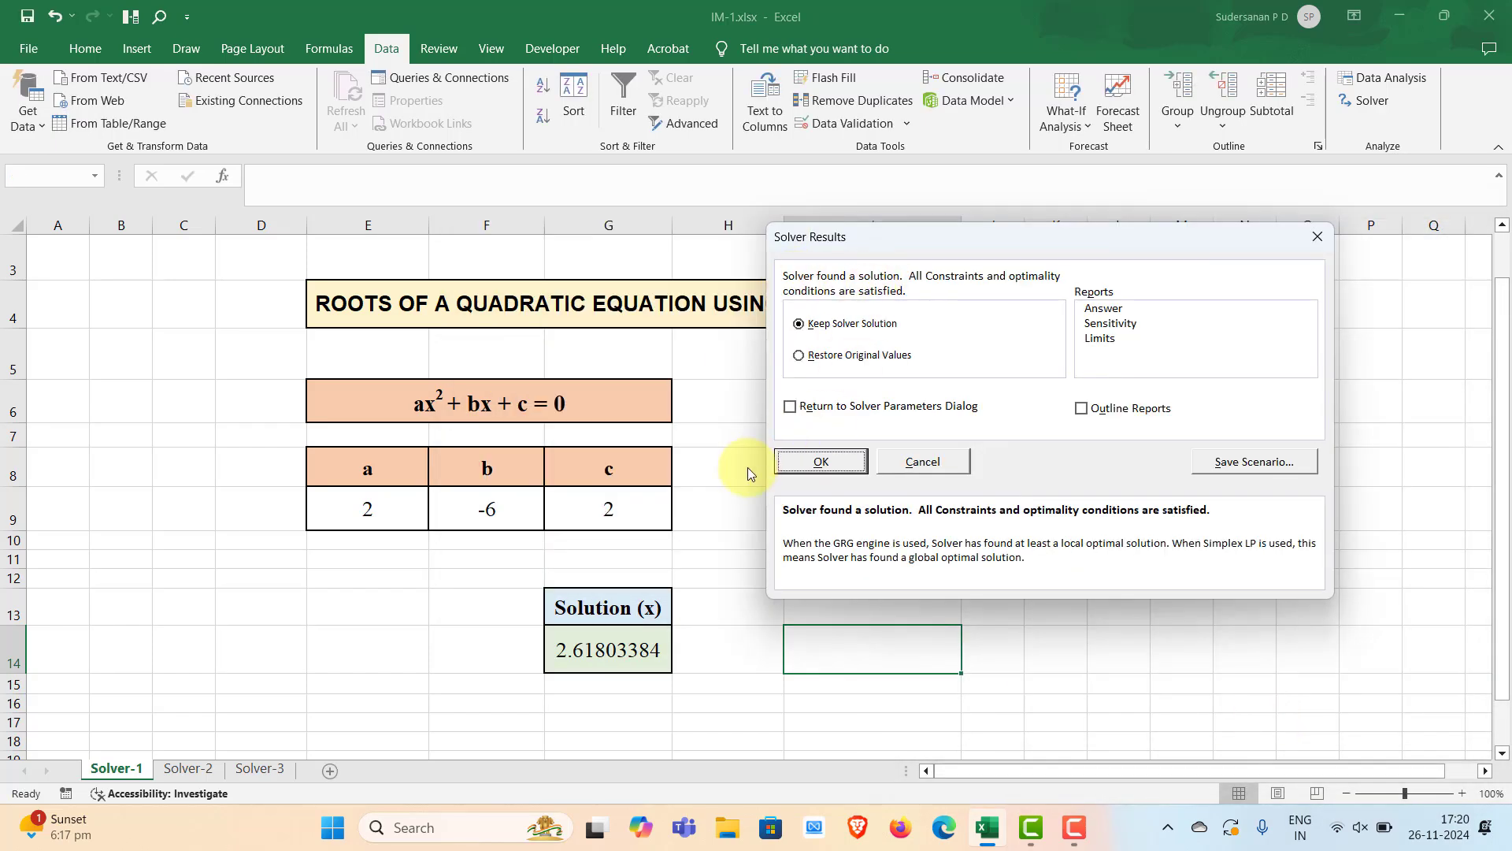
left_click(823, 462)
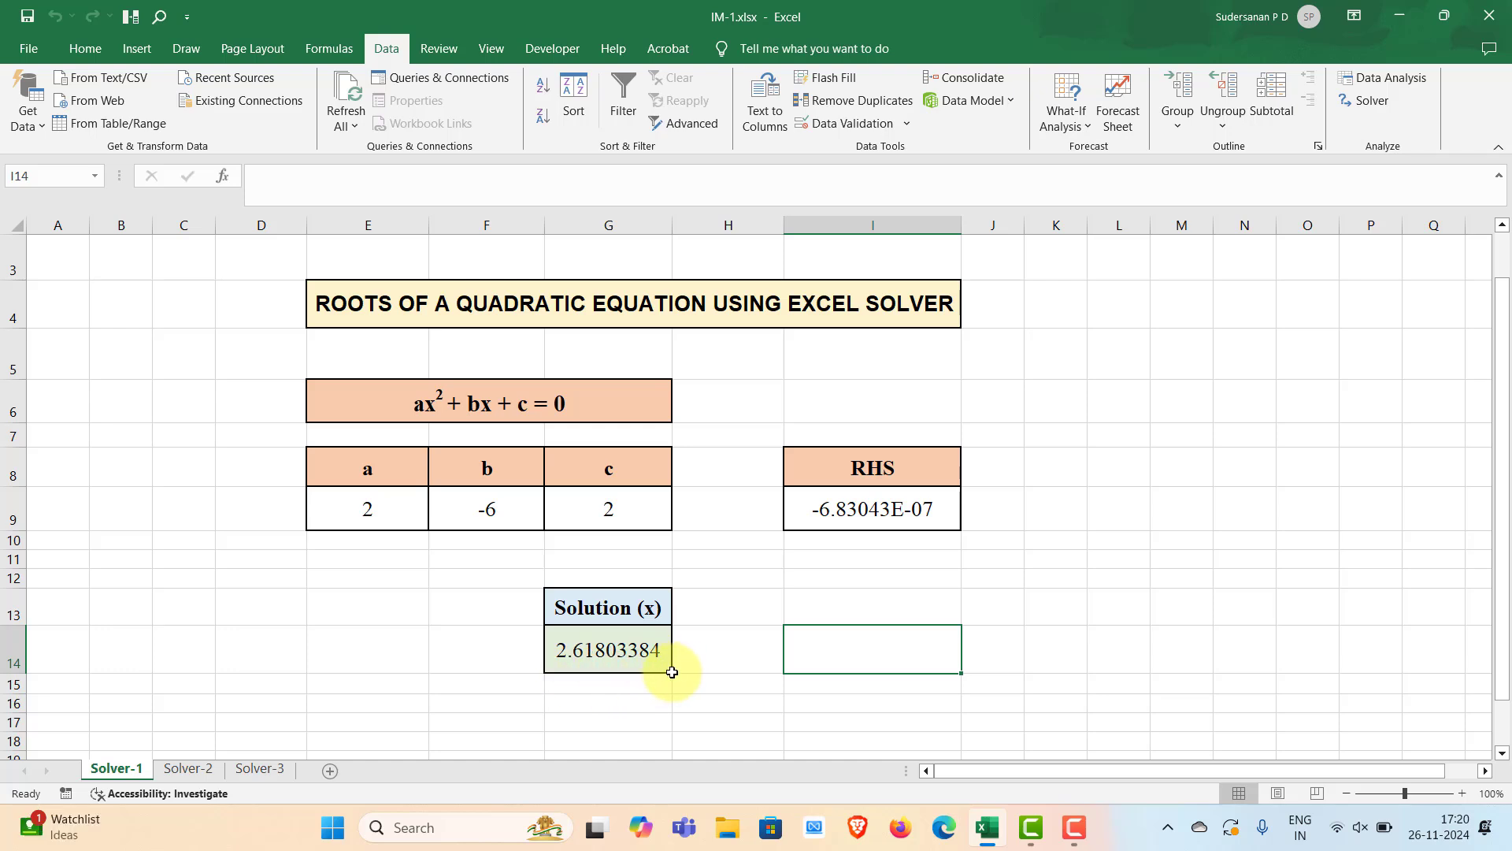
Set the solution cell's starting value to 0
left_click(975, 681)
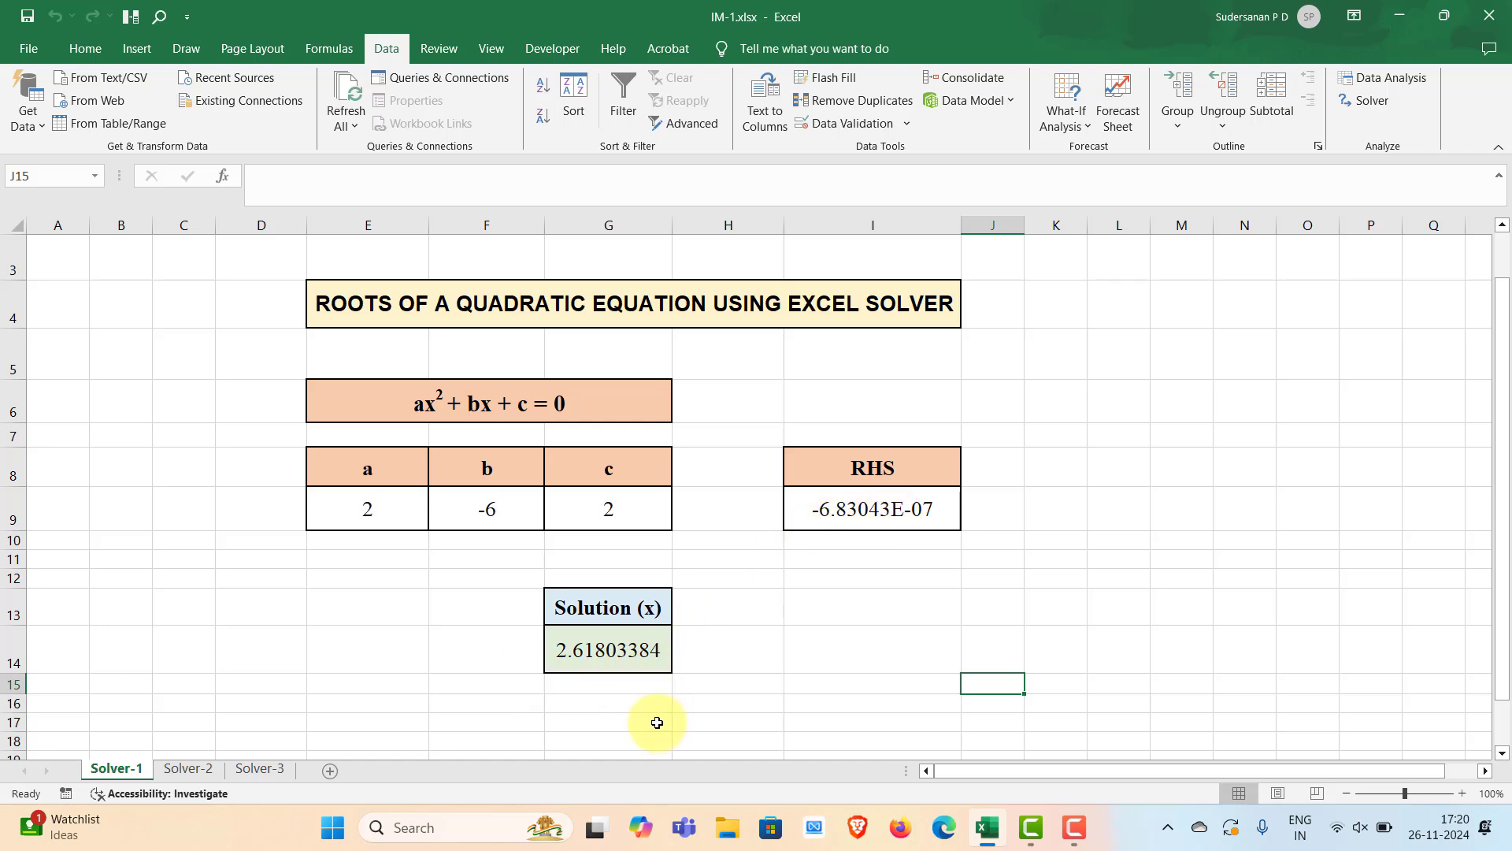
left_click(608, 663)
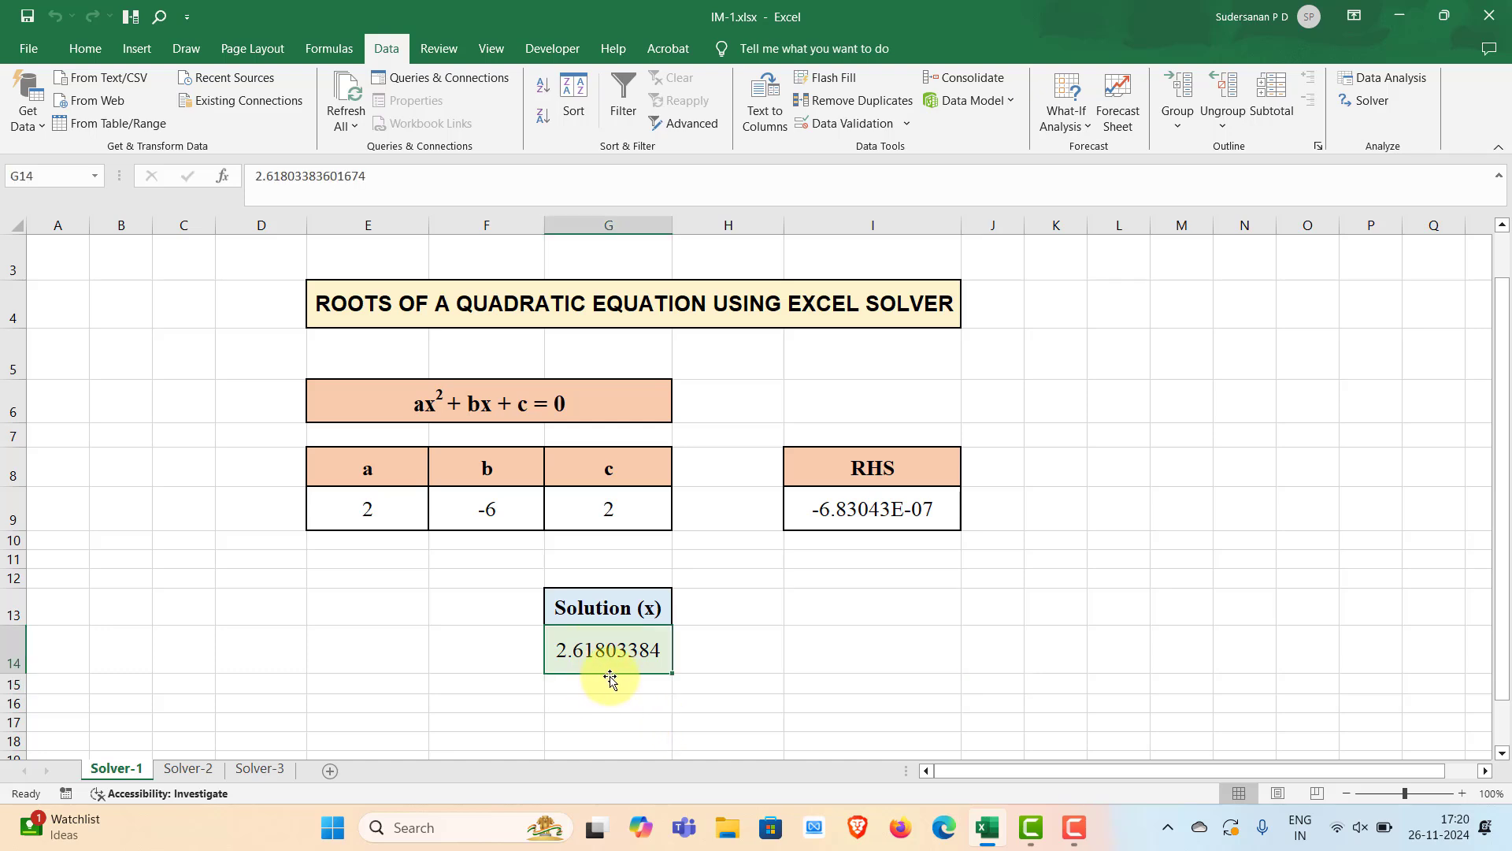
type("0")
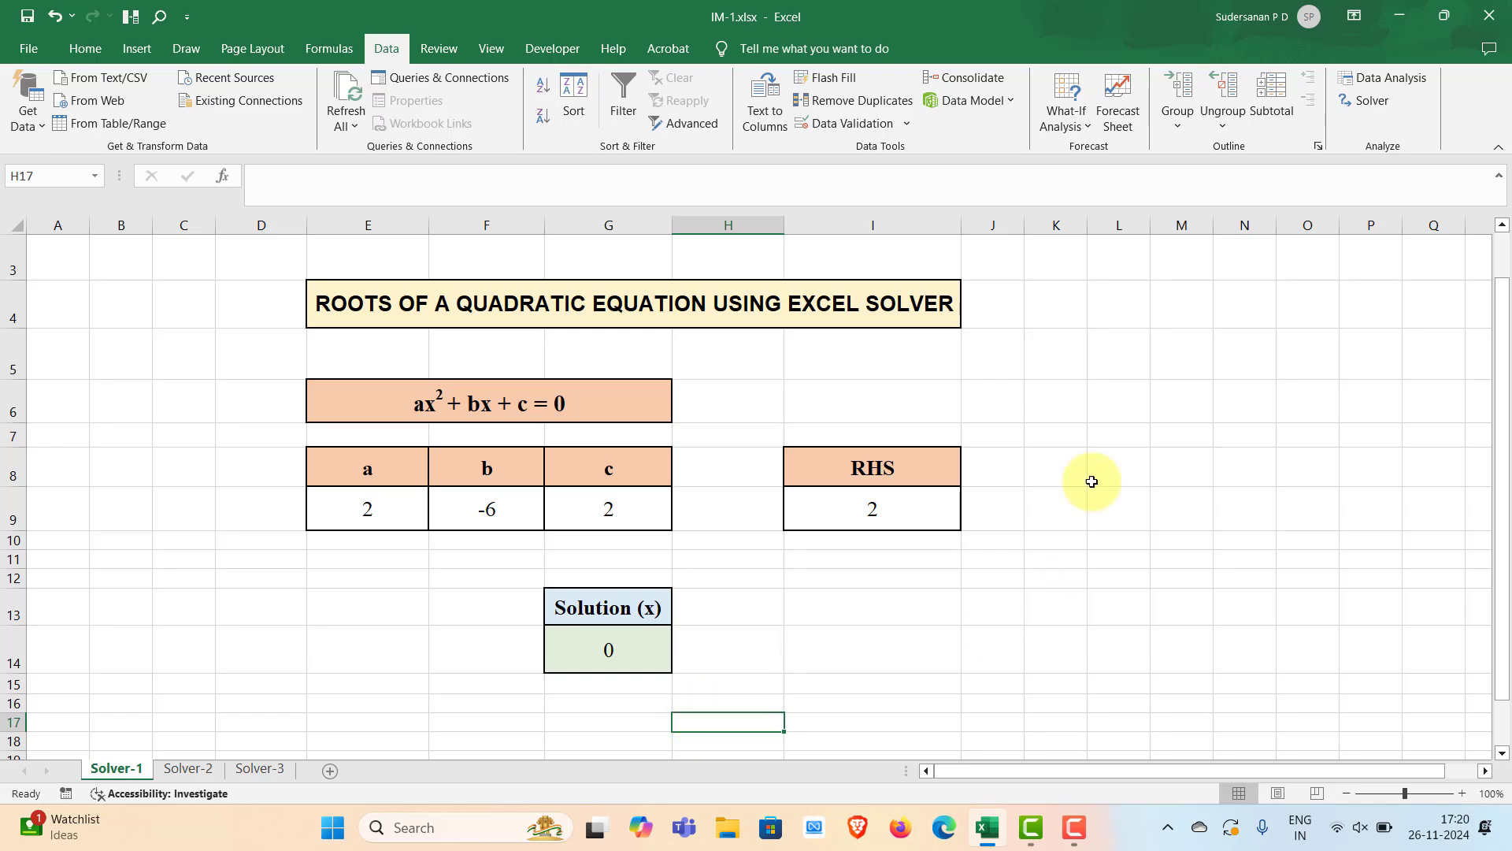
Solve with Solver from the starting value 0 and keep the Solver solution
left_click(1352, 104)
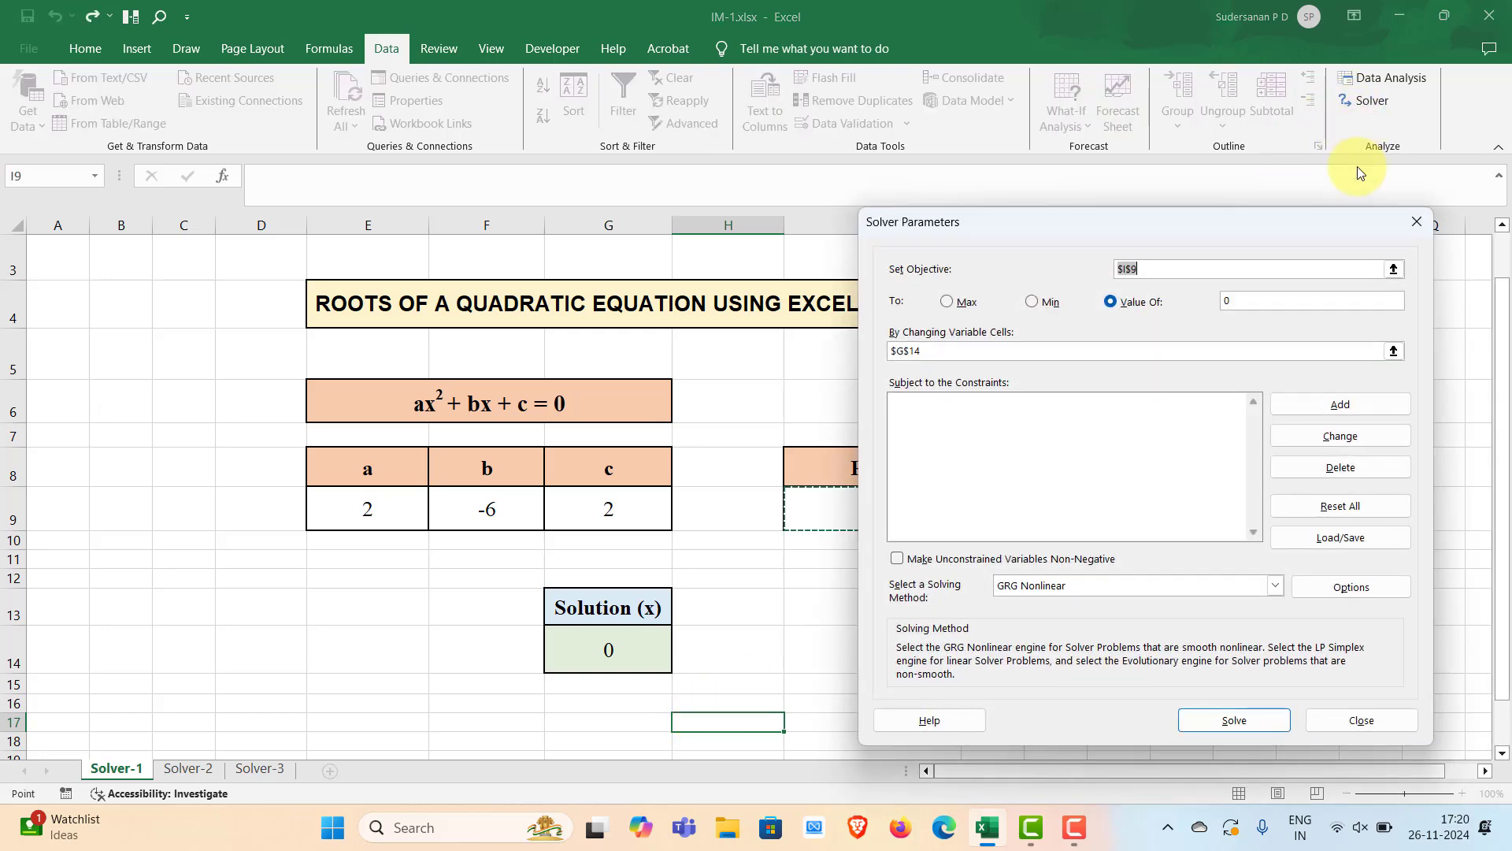
left_click(1219, 724)
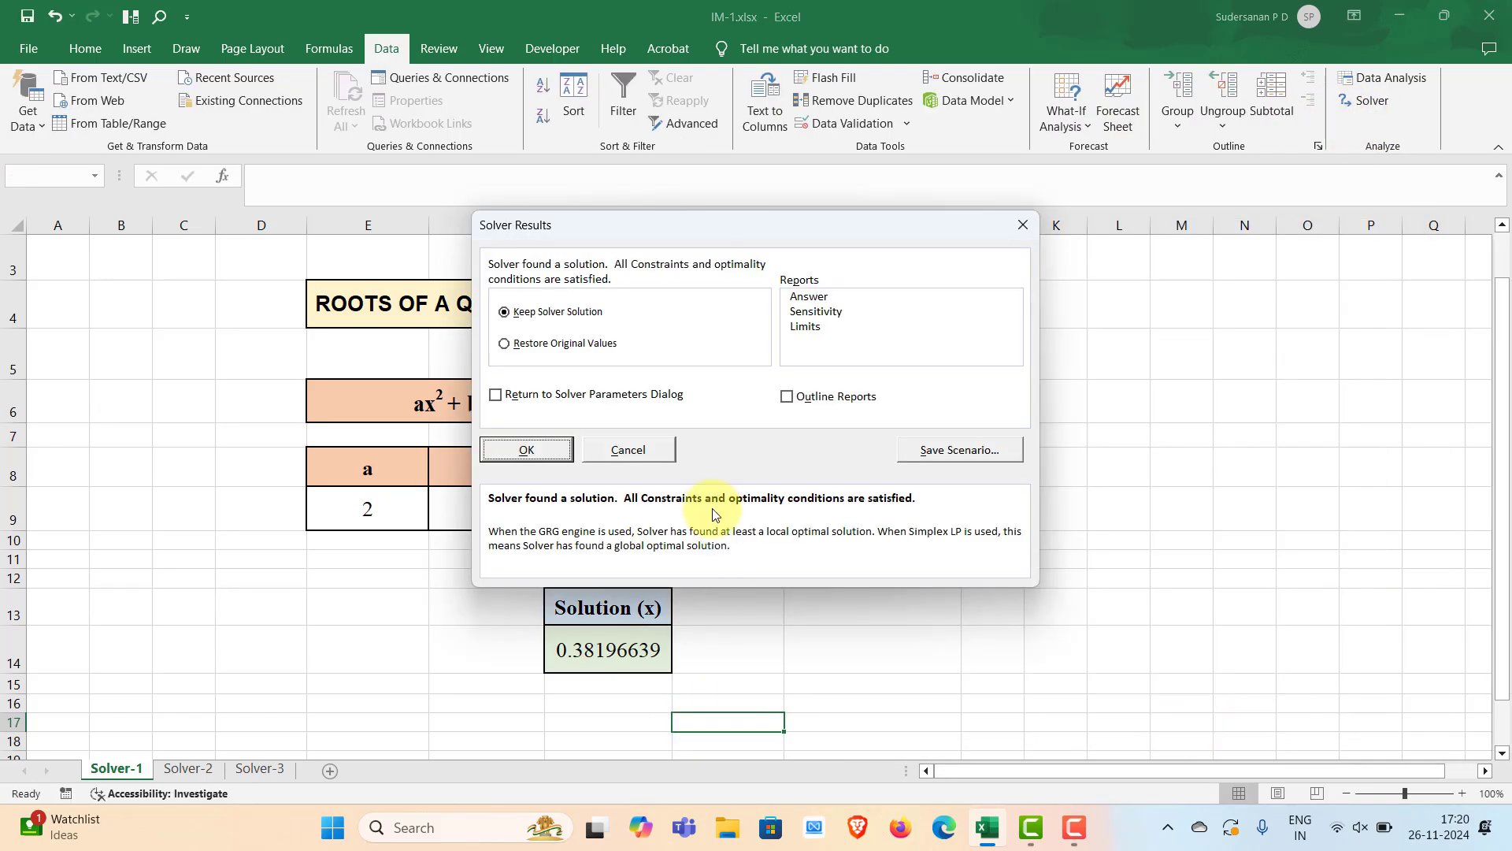
left_click(543, 449)
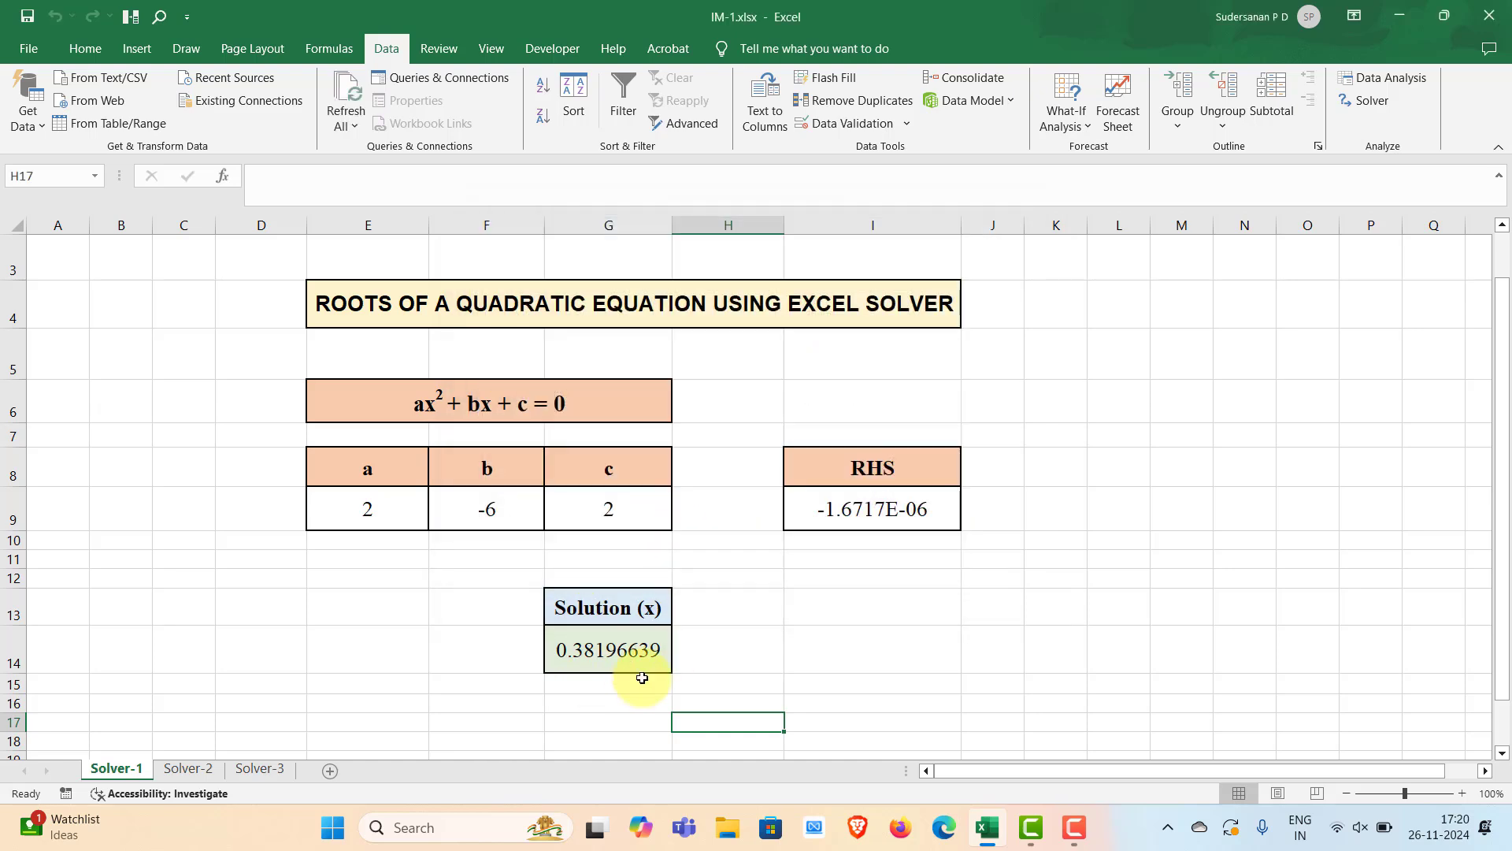
Set the solution cell's starting value to 2
left_click(605, 662)
type("2")
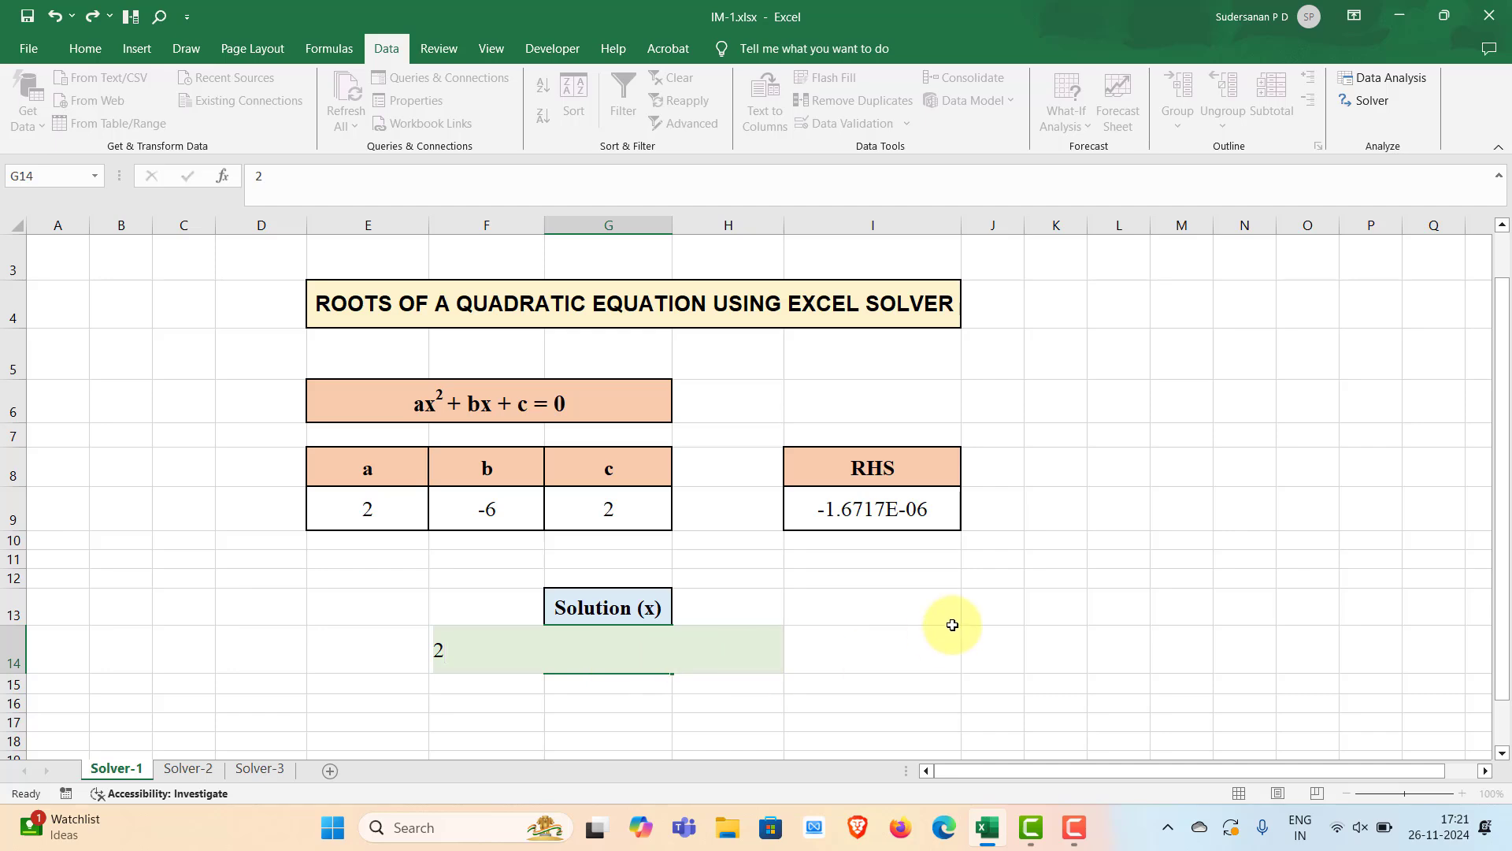
left_click_drag(949, 642, 953, 618)
Solve with Solver from the starting value 2 and keep the Solver solution
left_click(1368, 102)
left_click(1190, 717)
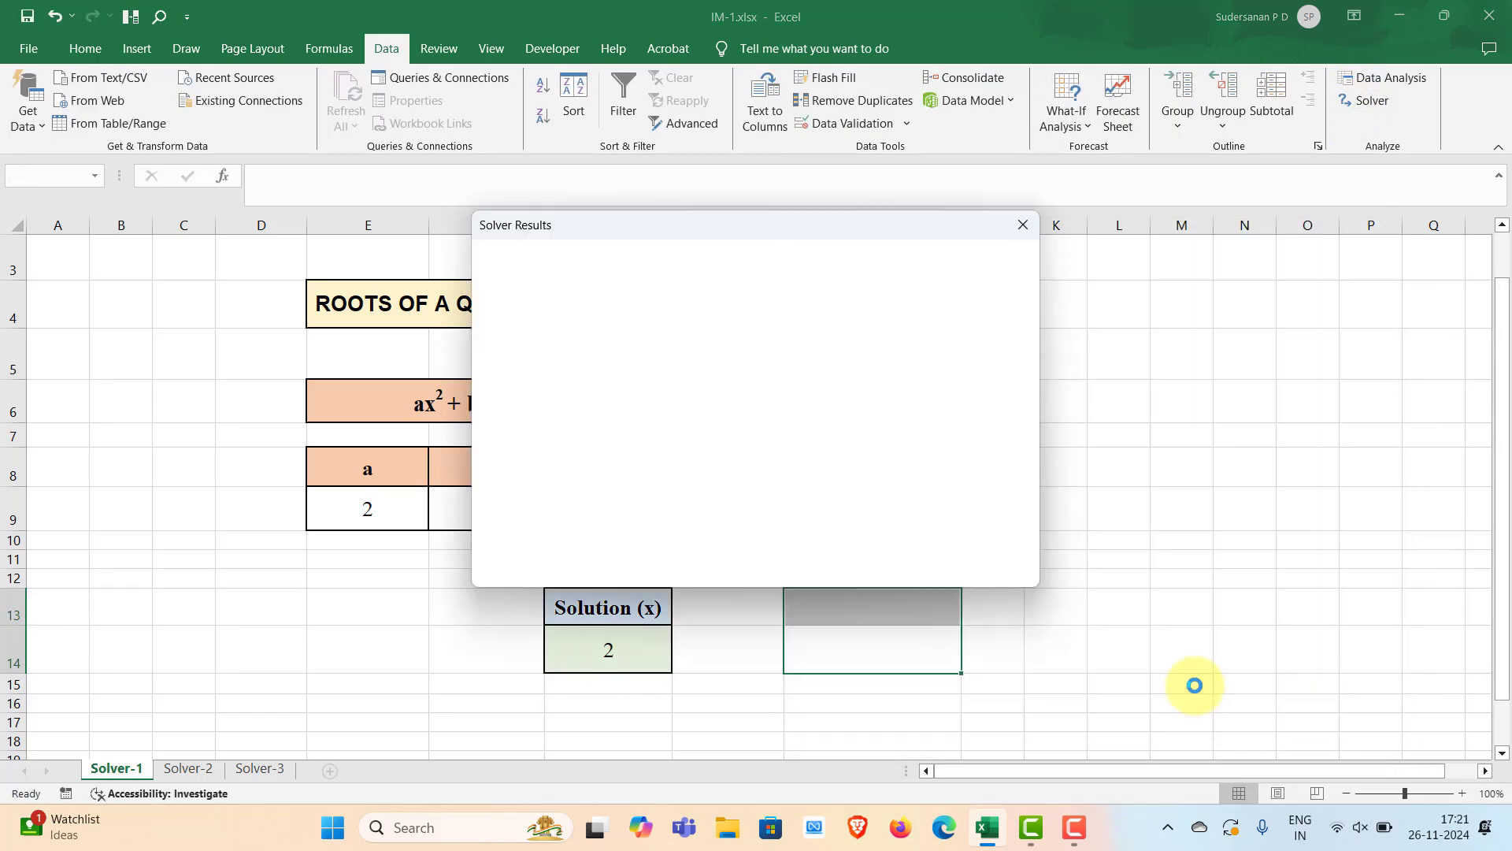
key("Return")
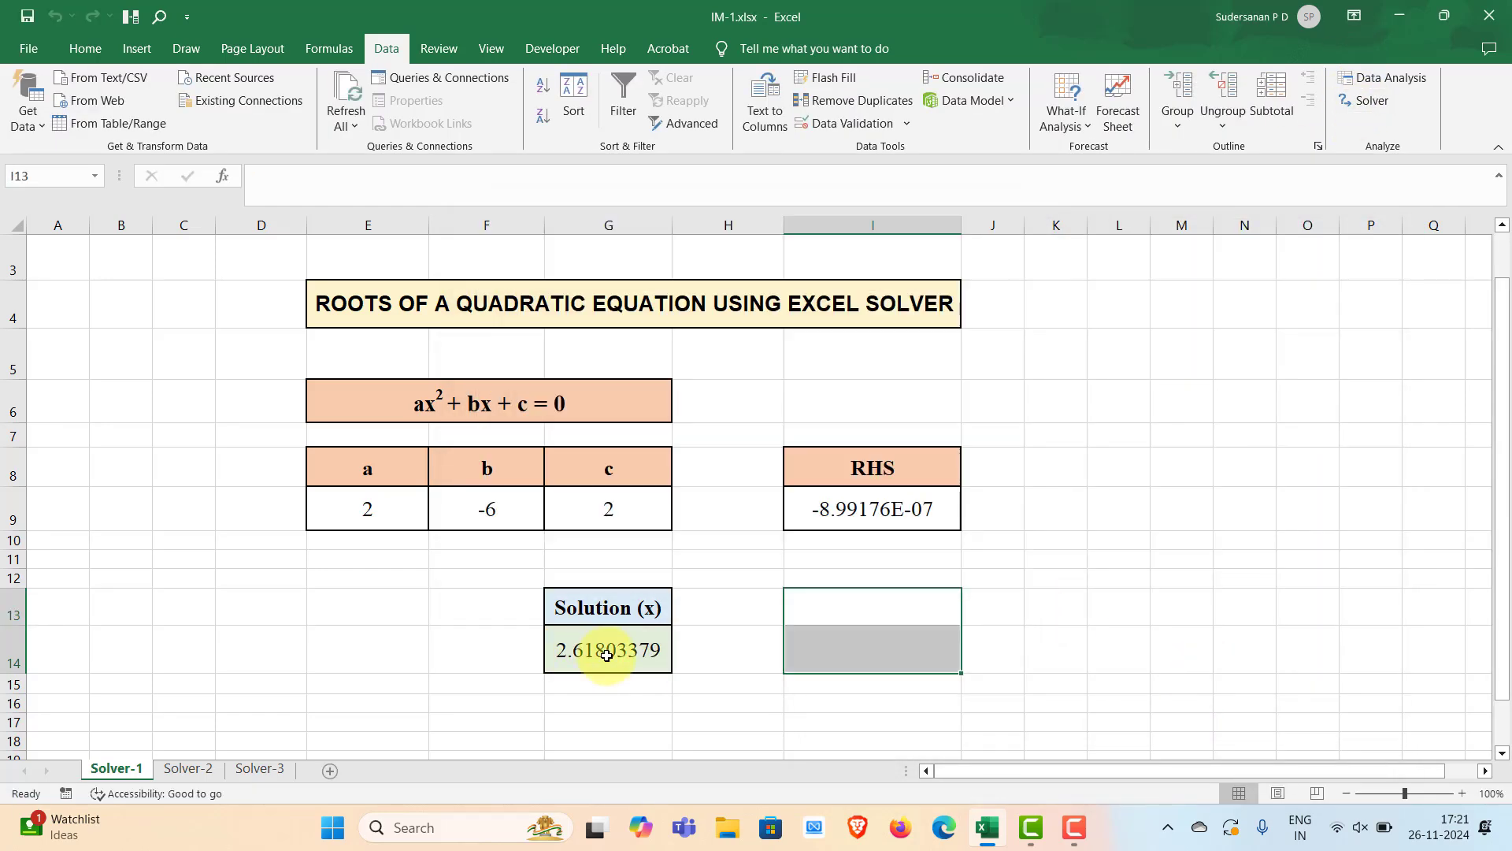
left_click(1340, 667)
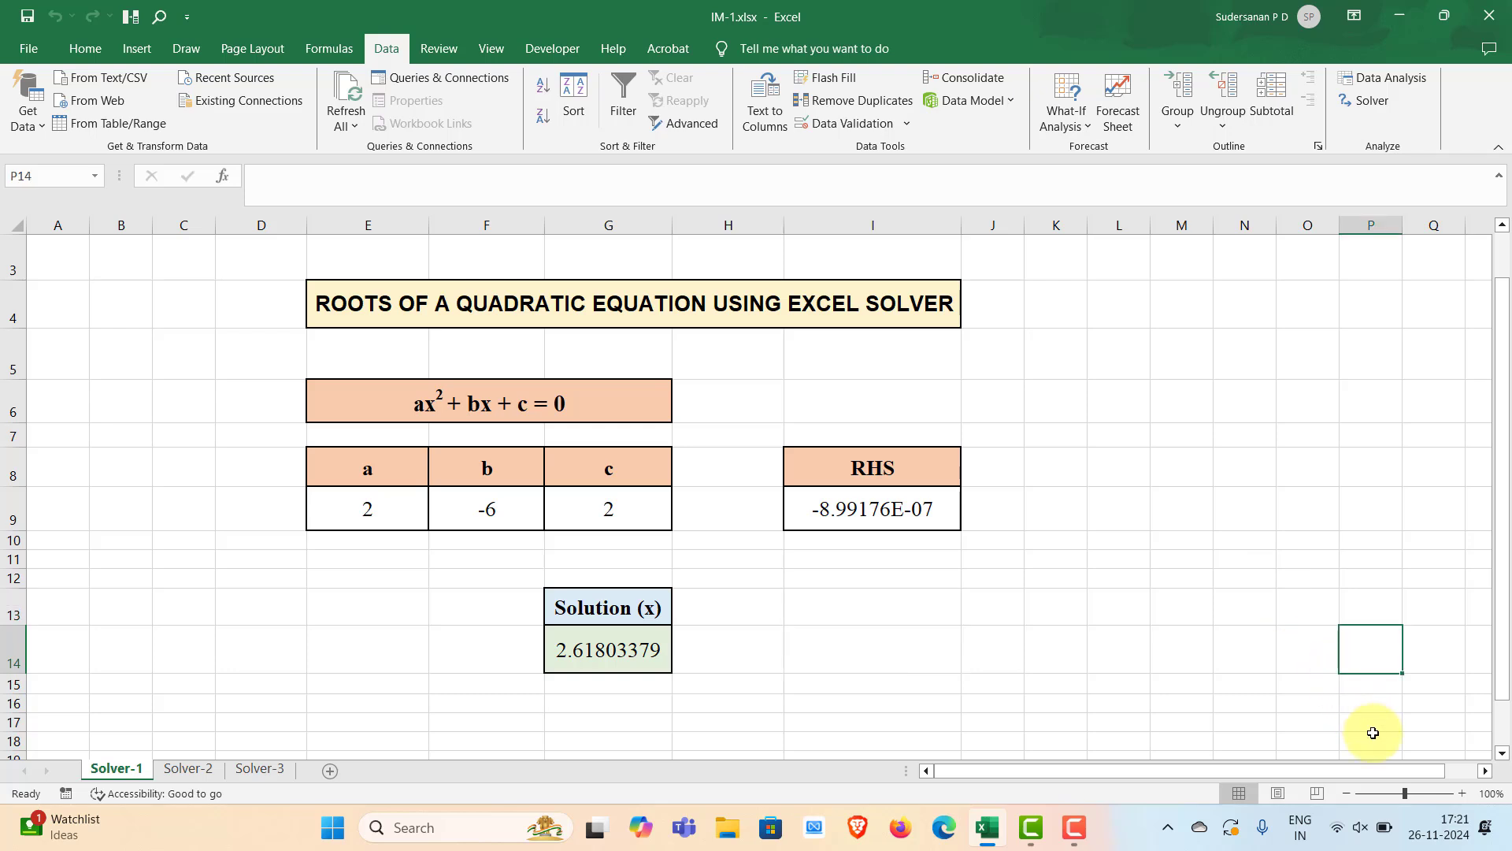